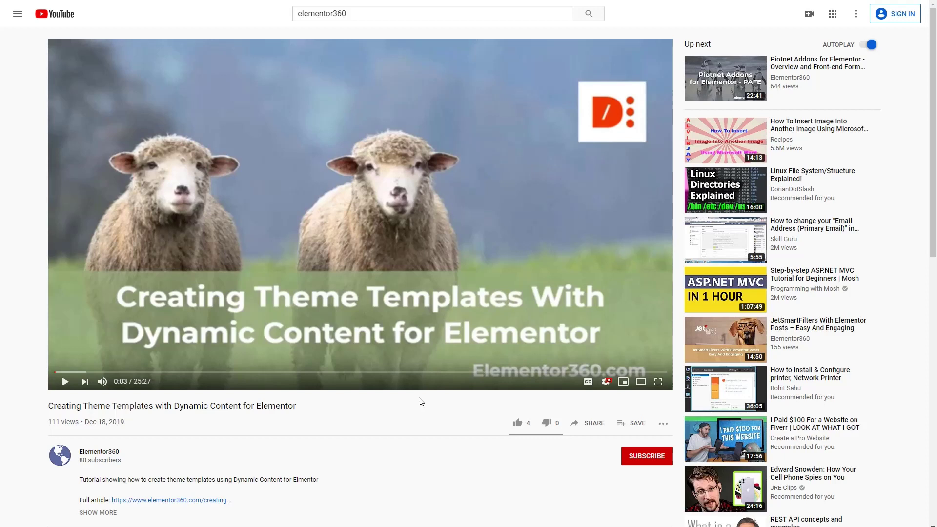
# Step: Copy the YouTube video's share link from its Share panel
pyautogui.click(591, 424)
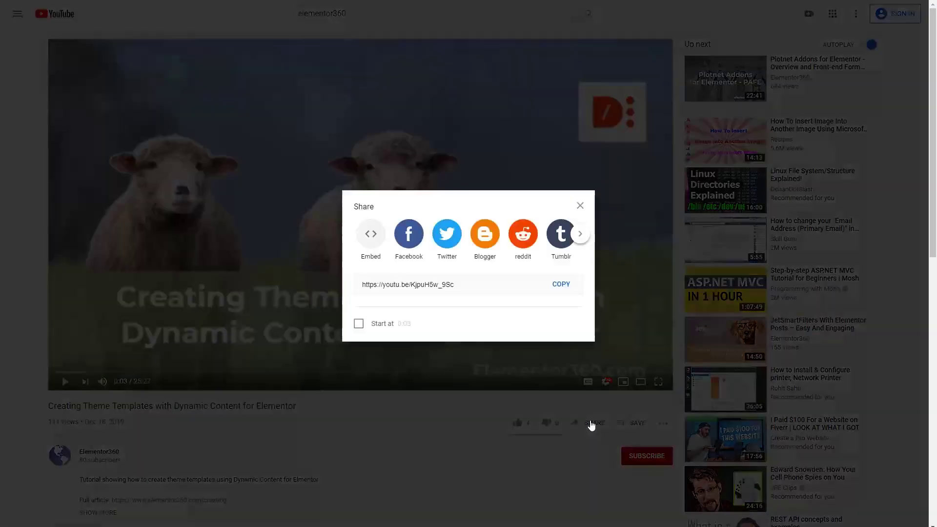
pyautogui.click(562, 287)
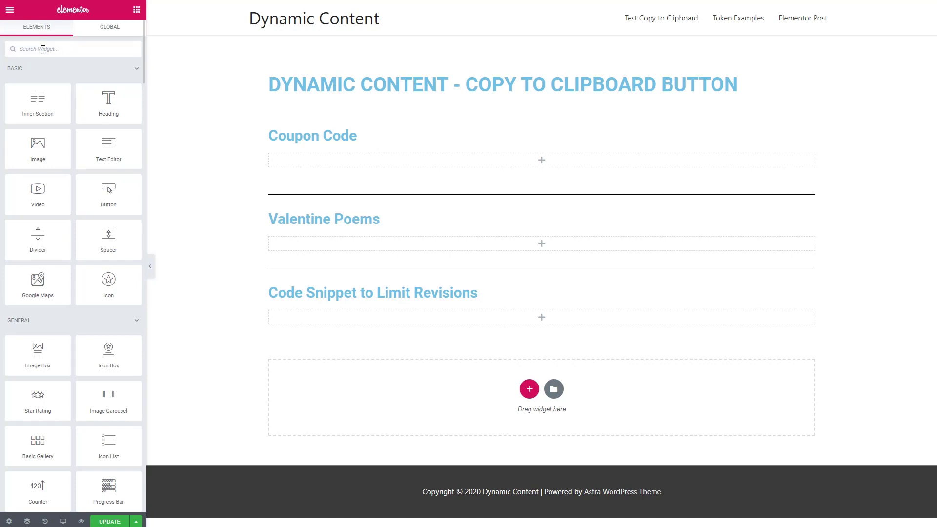
# Step: Search widgets for 'COPY' and drop a Copy to Clipboard widget below the Coupon Code heading
pyautogui.write('COPY')
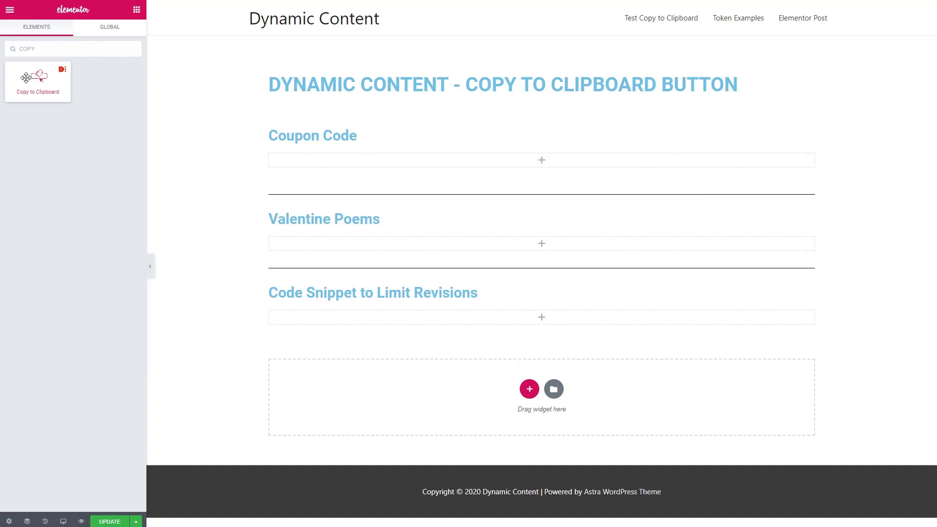
pyautogui.moveTo(26, 78); pyautogui.dragTo(313, 161)
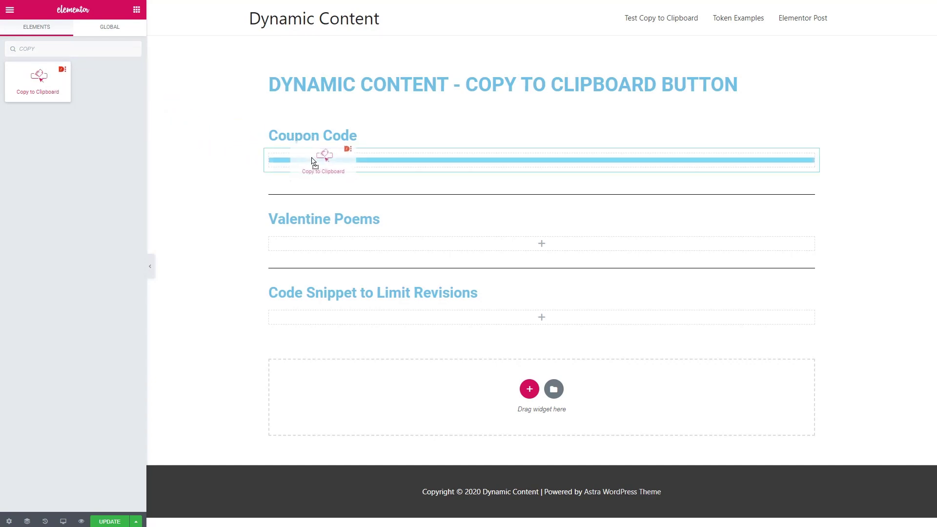
pyautogui.moveTo(314, 161); pyautogui.dragTo(313, 162)
pyautogui.click(91, 114)
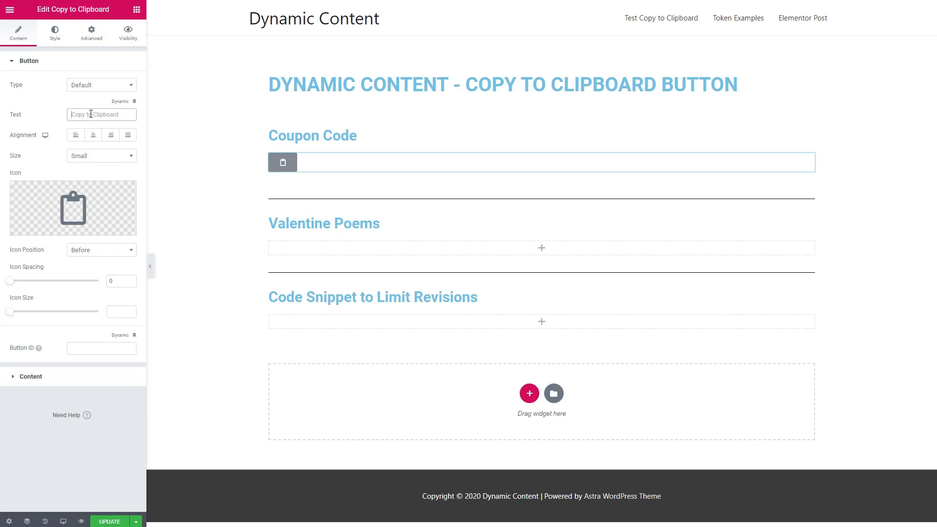
# Step: Label the button 'Copy Coupon Code', try each alignment and settle on Right, and set icon spacing 12
pyautogui.hotkey('ctrl', 'v')
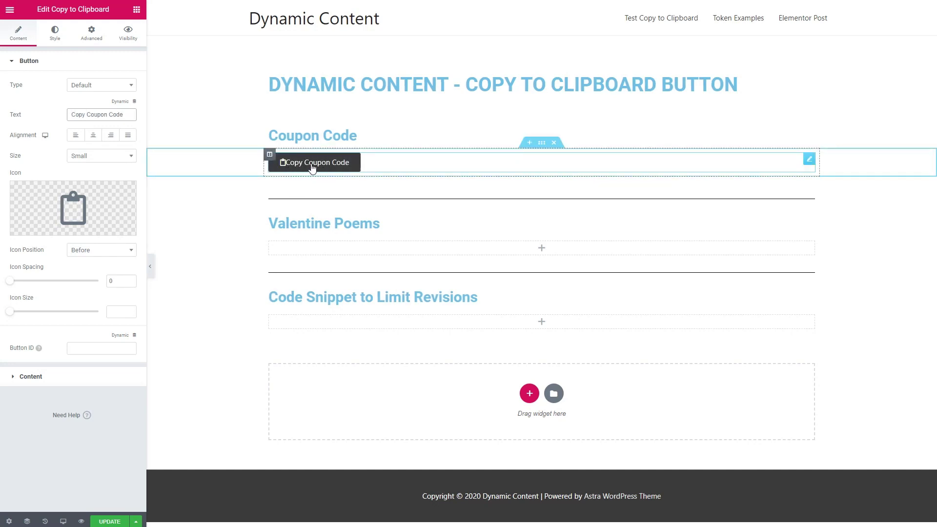
pyautogui.click(75, 134)
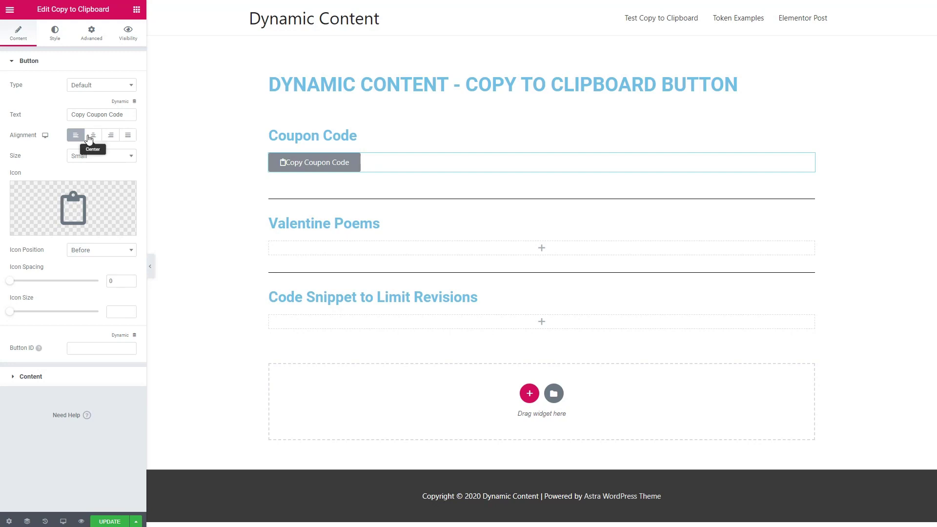
pyautogui.click(93, 135)
pyautogui.click(110, 136)
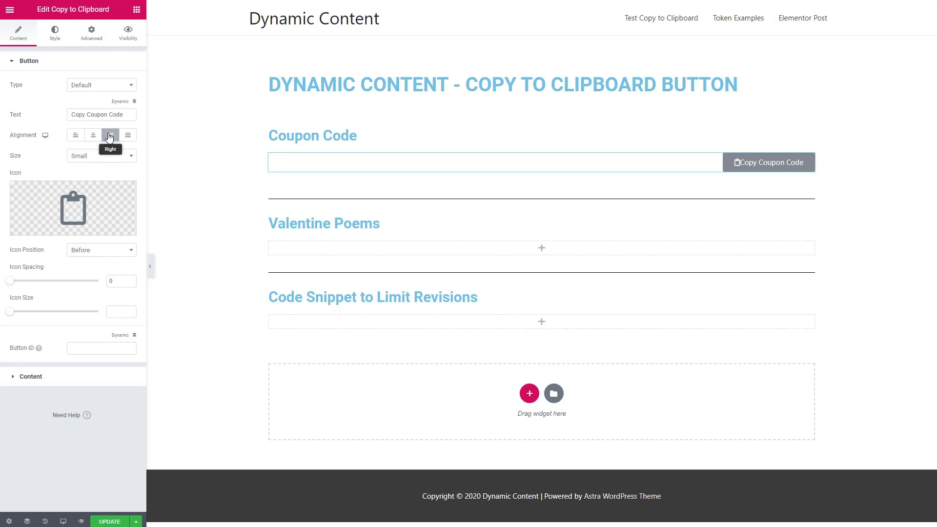
pyautogui.click(129, 137)
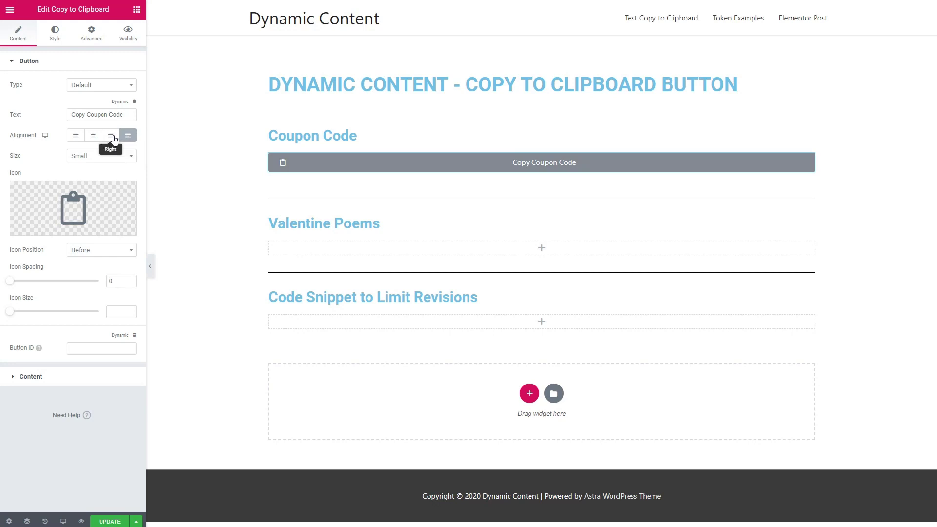
pyautogui.click(112, 138)
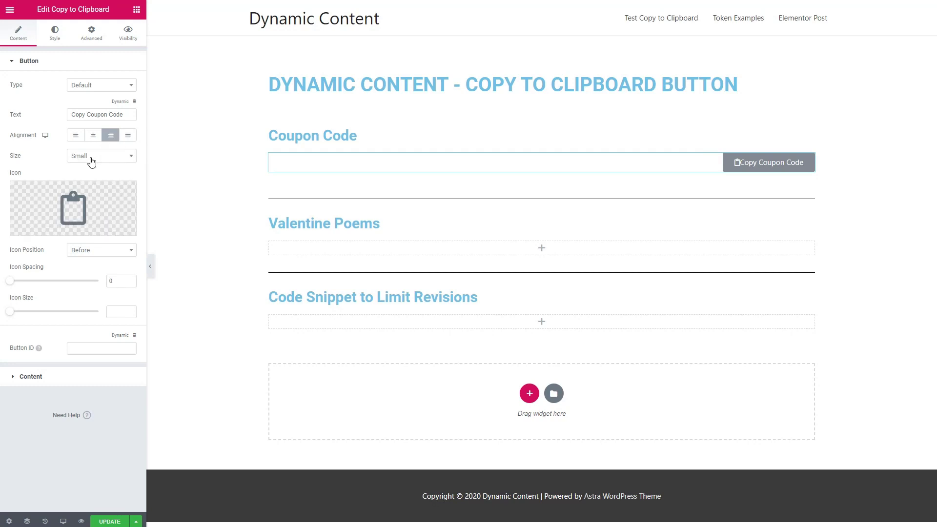
pyautogui.moveTo(90, 205)
pyautogui.moveTo(10, 283); pyautogui.dragTo(34, 284)
# Step: Replace the widget's Text value with Discount50 and turn on Visible value and Read Only
pyautogui.click(17, 378)
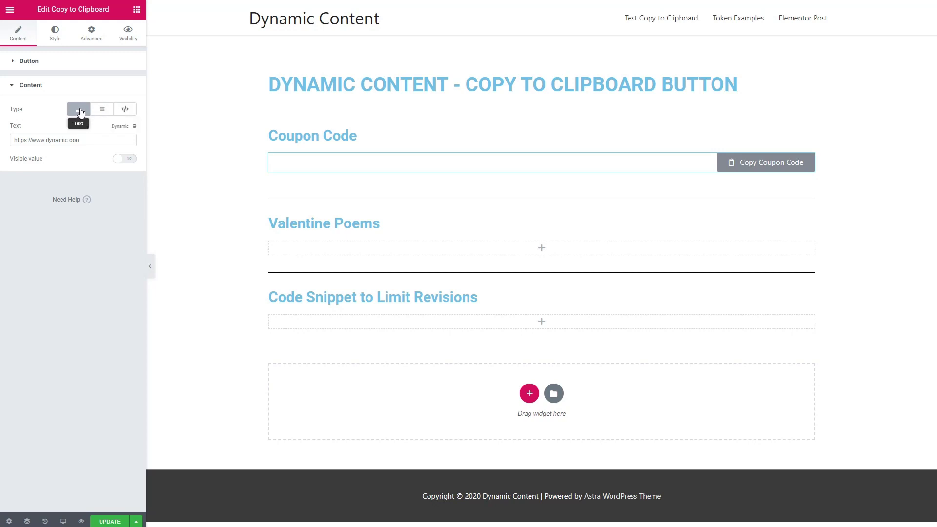
pyautogui.moveTo(83, 139); pyautogui.dragTo(12, 140)
pyautogui.write('Disco')
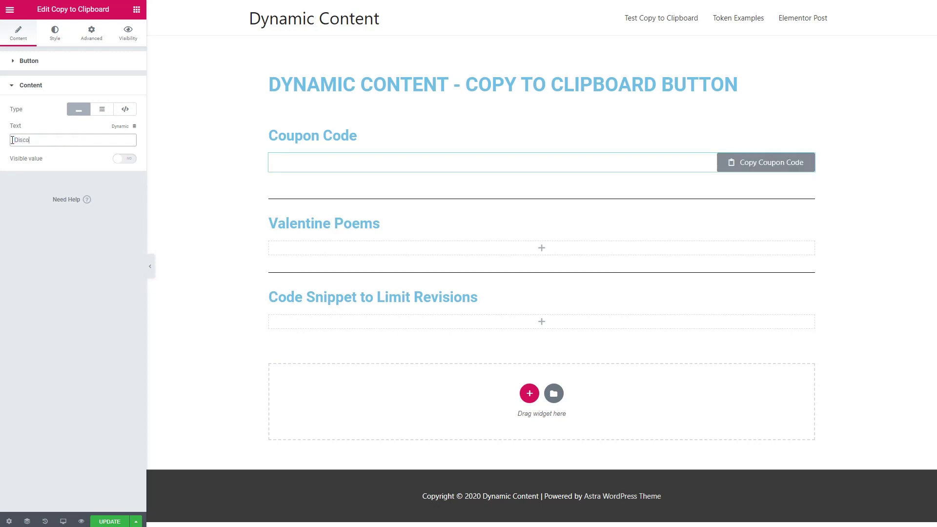
pyautogui.write('unt50')
pyautogui.click(129, 166)
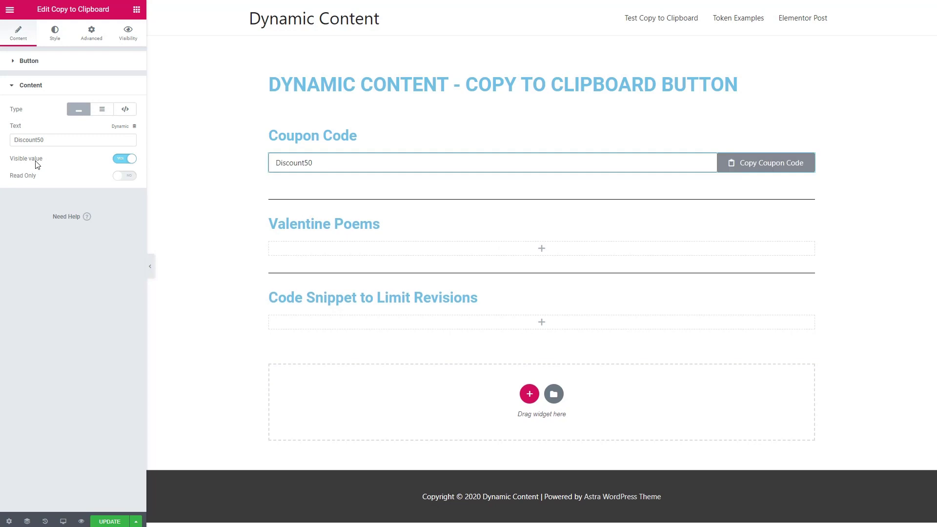
pyautogui.click(129, 176)
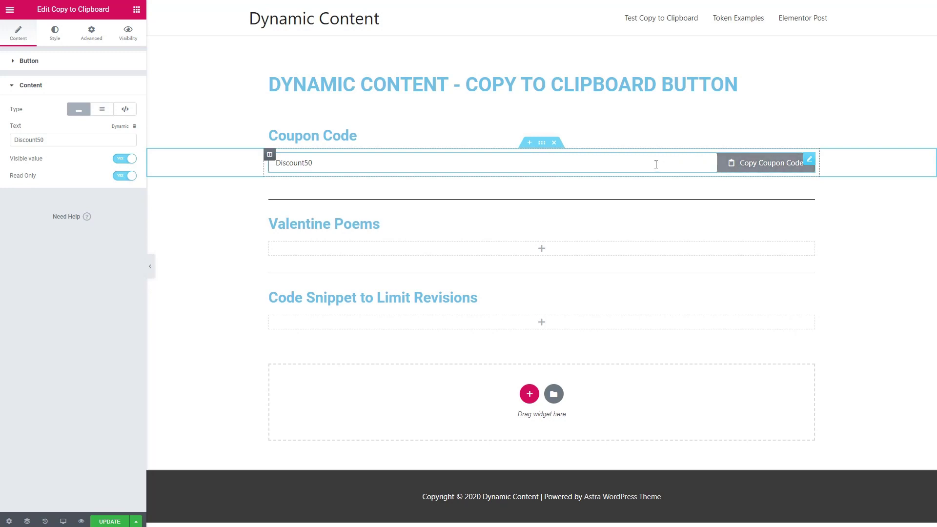
# Step: Add two new columns to the coupon row and move the coupon column to the middle
pyautogui.rightClick(270, 160)
pyautogui.click(301, 198)
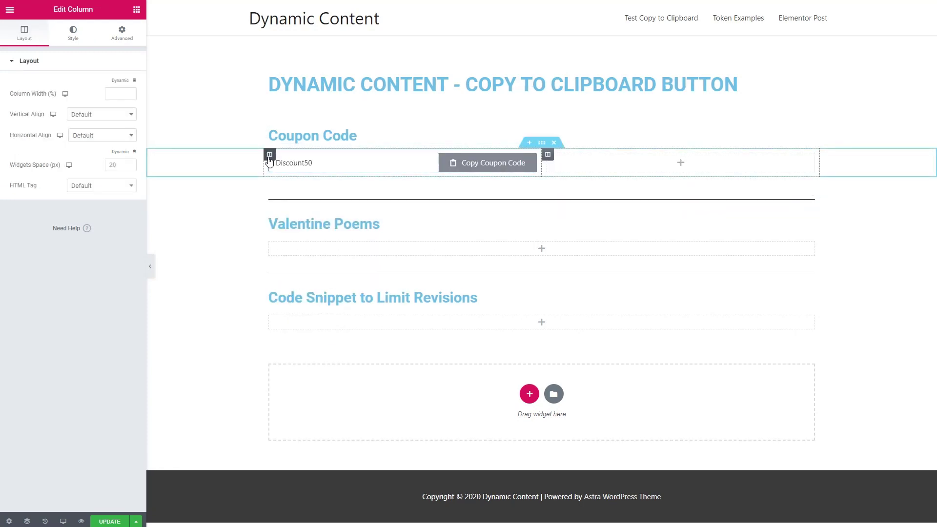
pyautogui.rightClick(270, 157)
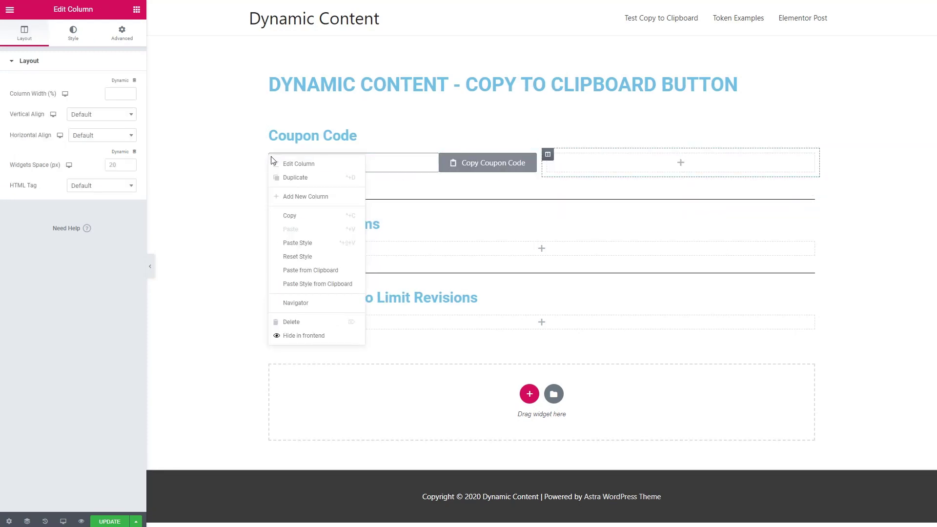
pyautogui.click(290, 198)
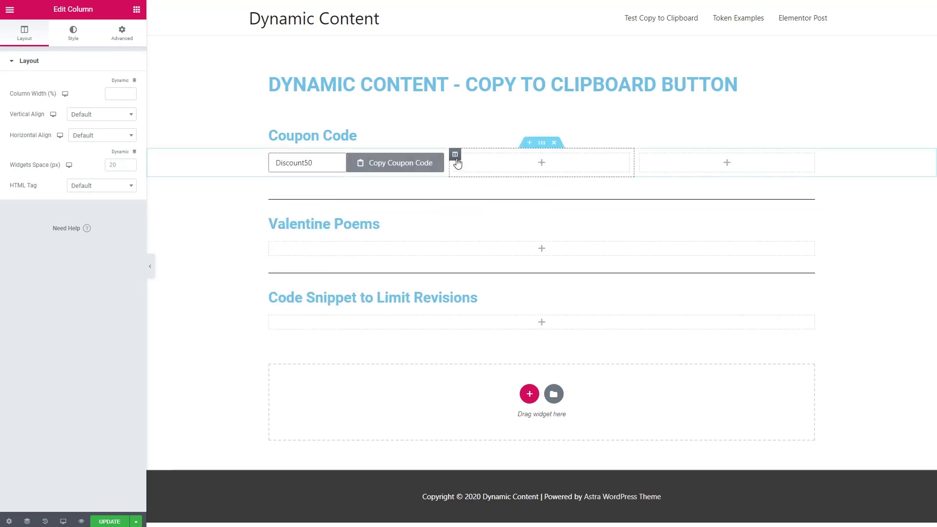
pyautogui.moveTo(452, 155); pyautogui.dragTo(302, 161)
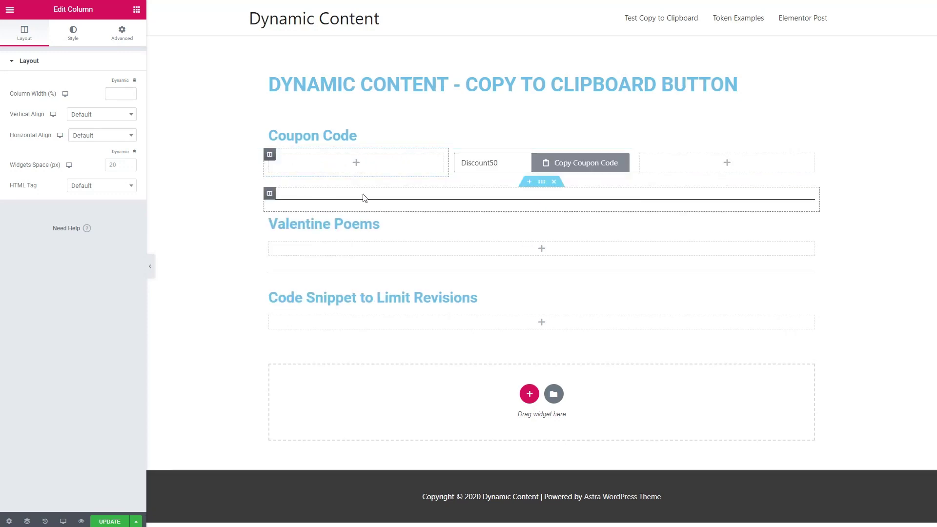
# Step: Put a Text Editor in the left column with bold 'Click the button to copy the coupon code', then update
pyautogui.click(136, 9)
pyautogui.moveTo(108, 151); pyautogui.dragTo(391, 167)
pyautogui.tripleClick(81, 163)
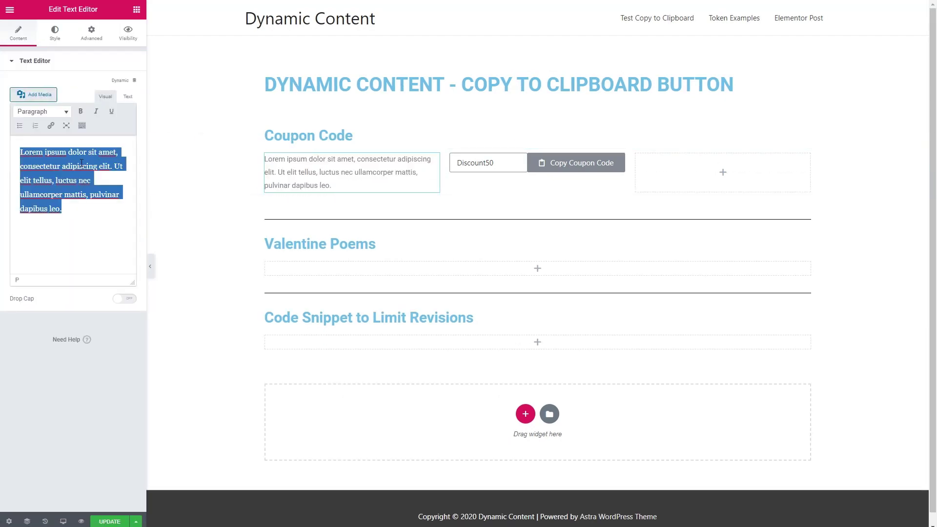
pyautogui.hotkey('ctrl', 'v')
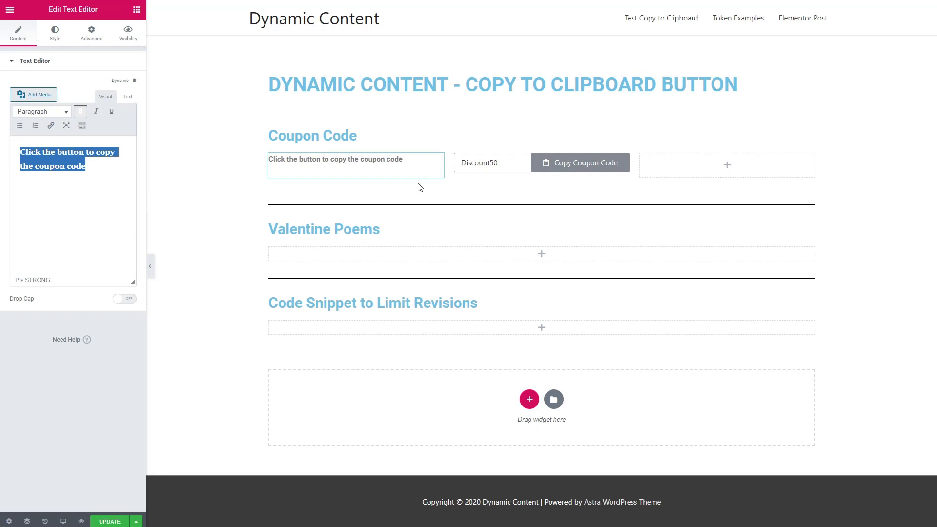
pyautogui.click(104, 521)
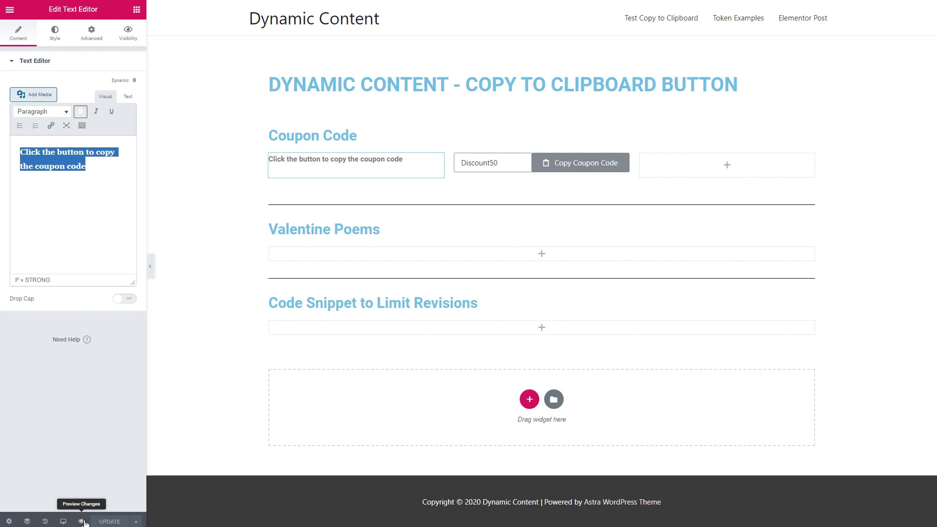
# Step: In the live preview, check the read-only Discount50 field and paste the copied code into UltraEdit
pyautogui.click(81, 521)
pyautogui.doubleClick(430, 175)
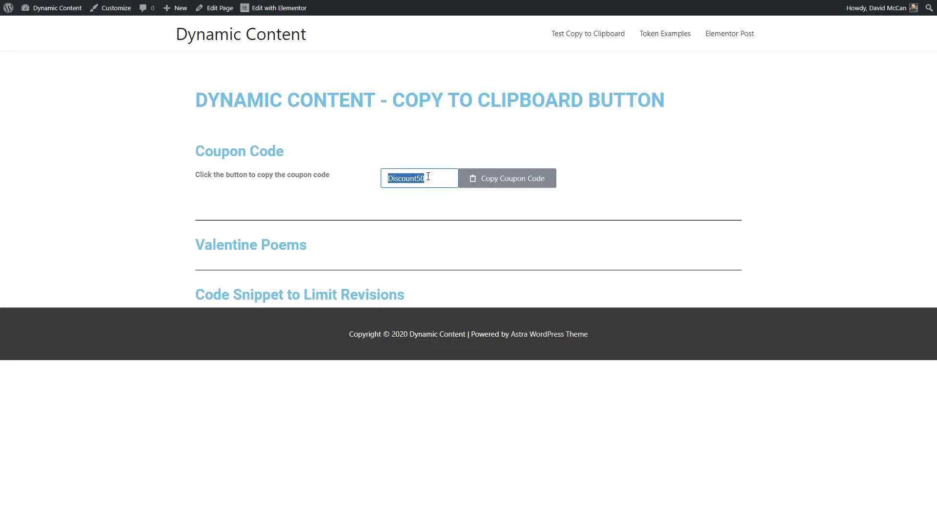
pyautogui.click(424, 178)
pyautogui.click(499, 182)
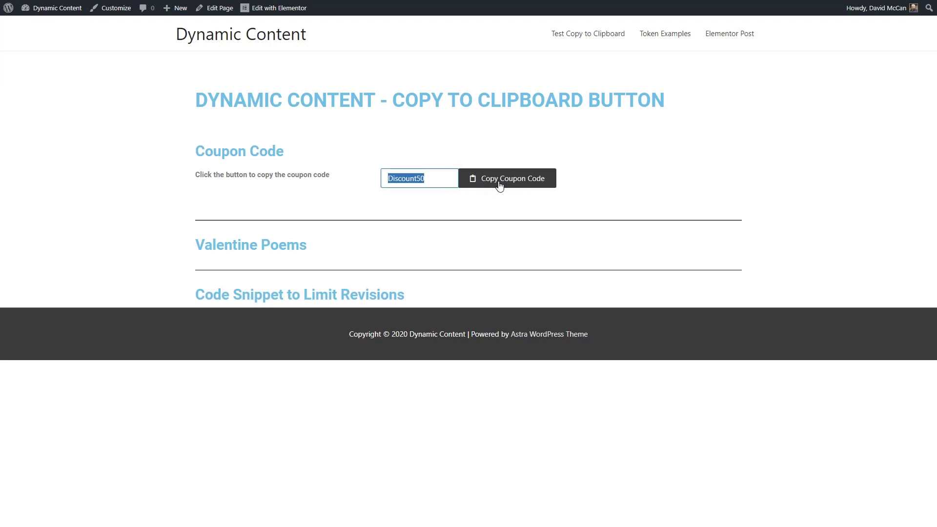
pyautogui.hotkey('alt', 'Tab')
pyautogui.hotkey('ctrl', 'v')
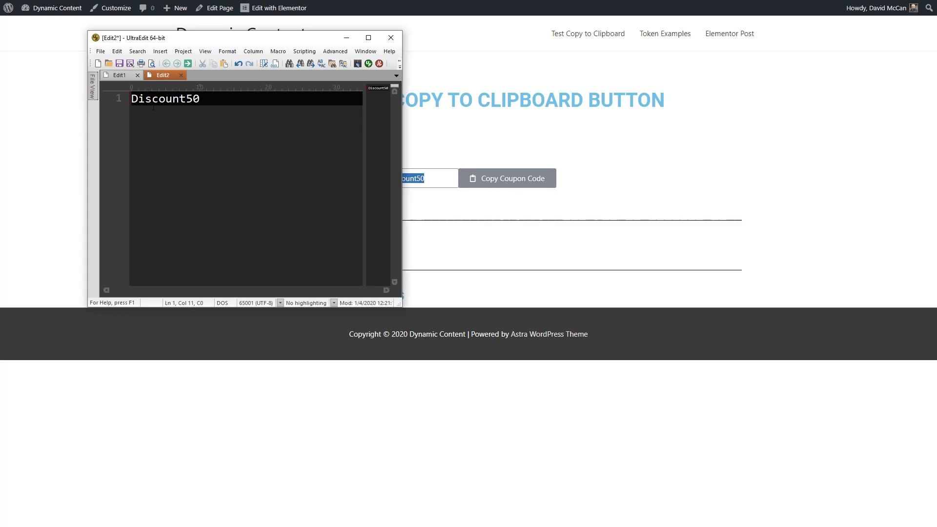
pyautogui.hotkey('alt', 'Tab')
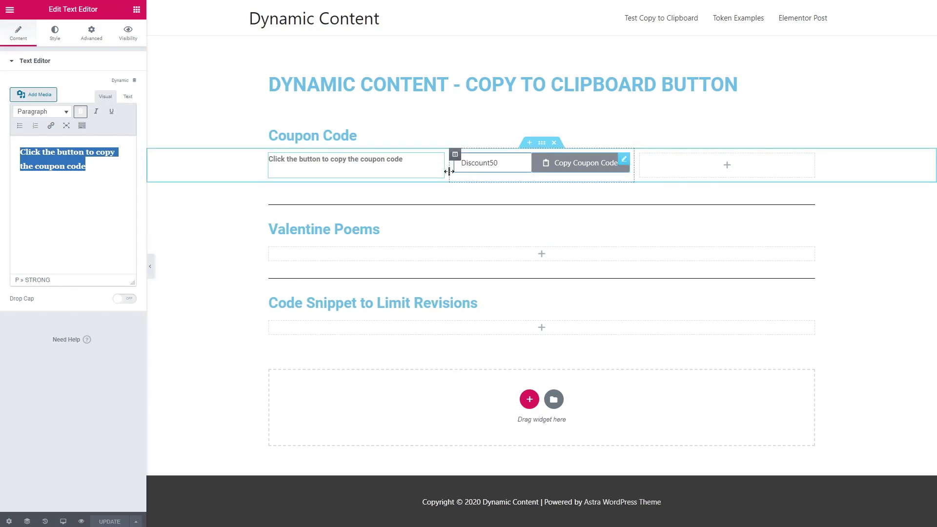
# Step: Add a Copy to Clipboard widget under the Valentine Poems heading
pyautogui.click(137, 10)
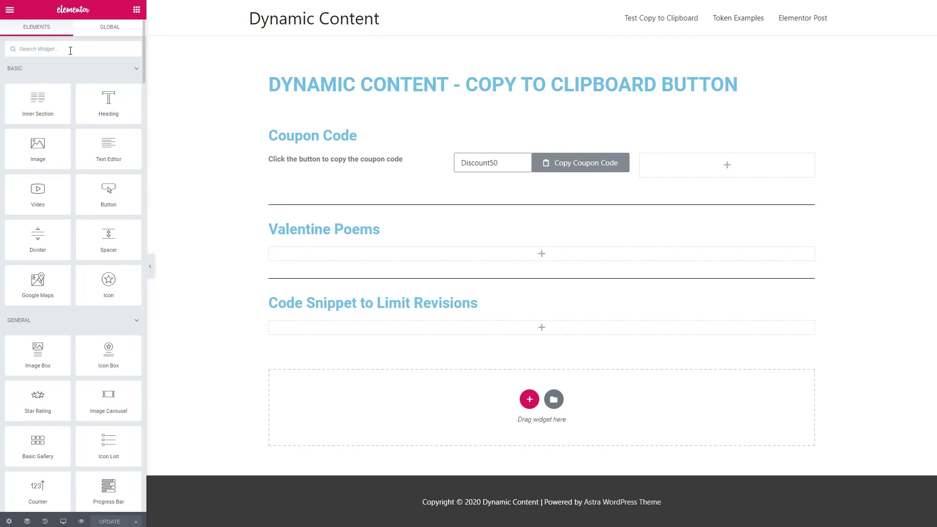
pyautogui.click(71, 51)
pyautogui.write('copy')
pyautogui.moveTo(38, 78); pyautogui.dragTo(271, 257)
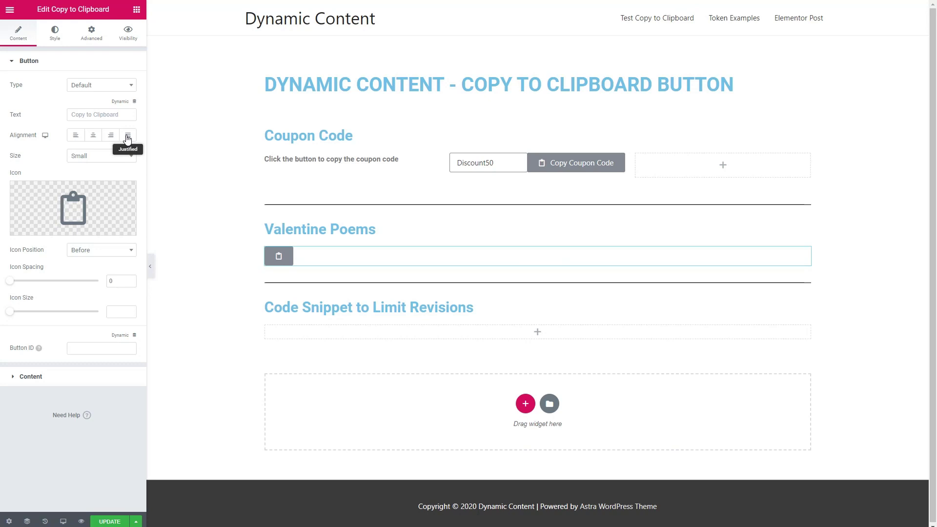
# Step: Justify the button full-width, label it 'Copy Poem', and leave icon spacing at 0
pyautogui.click(128, 139)
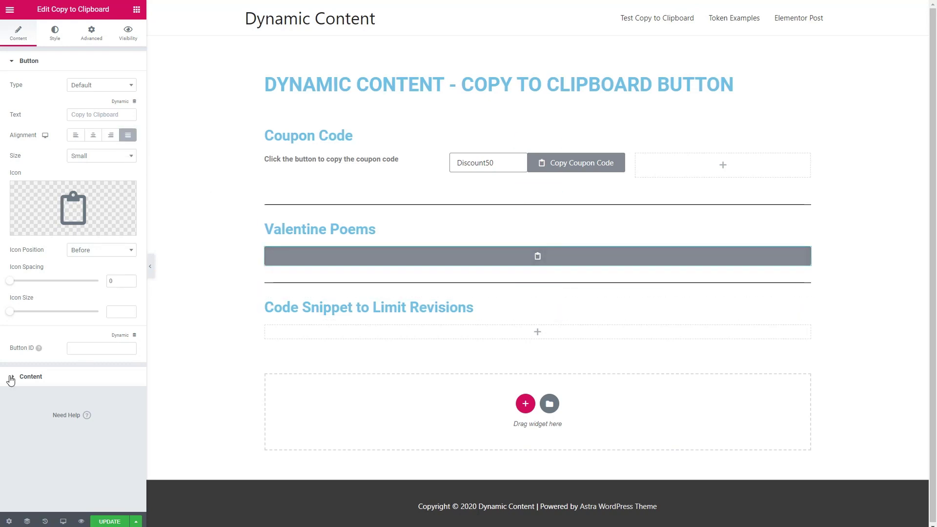
pyautogui.click(106, 115)
pyautogui.write('Copy ')
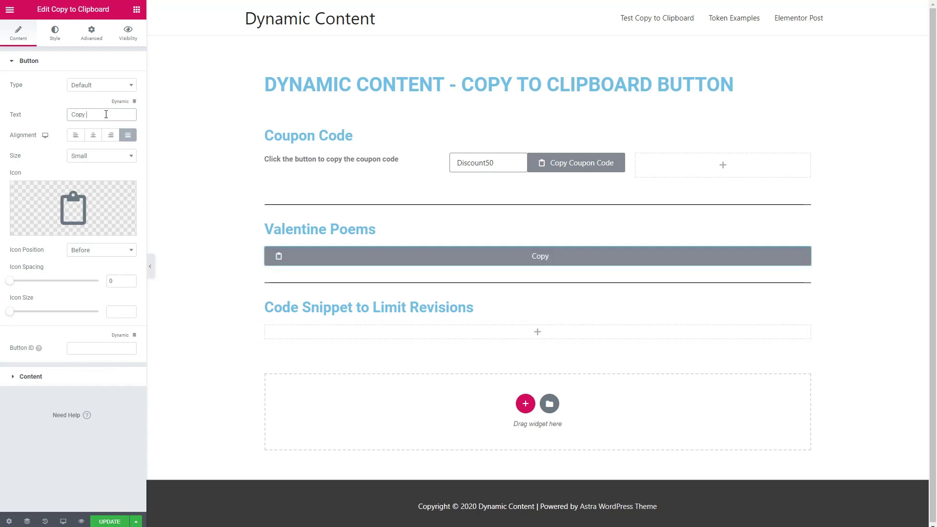
pyautogui.write('Poem')
pyautogui.click(8, 288)
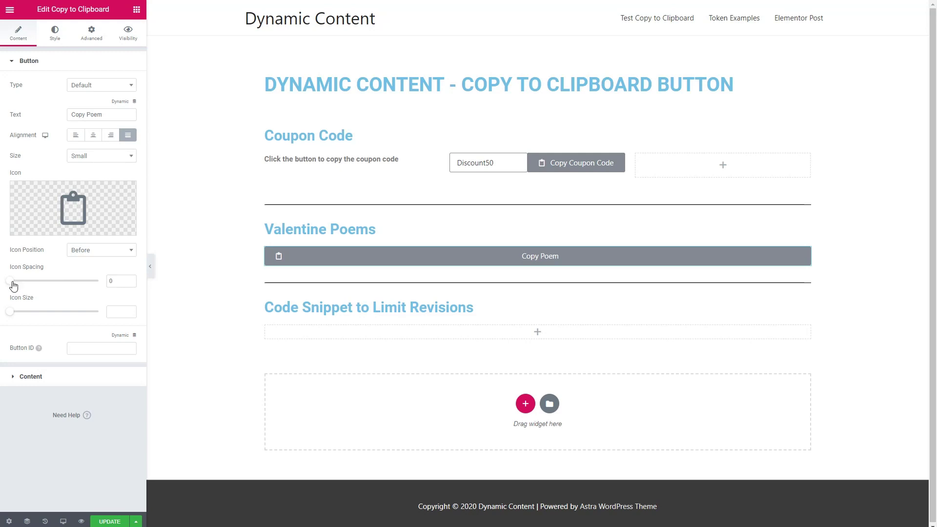
pyautogui.moveTo(10, 282)
pyautogui.mouseDown()
pyautogui.moveTo(77, 286)
pyautogui.moveTo(22, 285)
pyautogui.mouseUp()
# Step: Set the content type to Textarea, turn on Visible value, and paste the Valentine poem as the Text
pyautogui.click(15, 378)
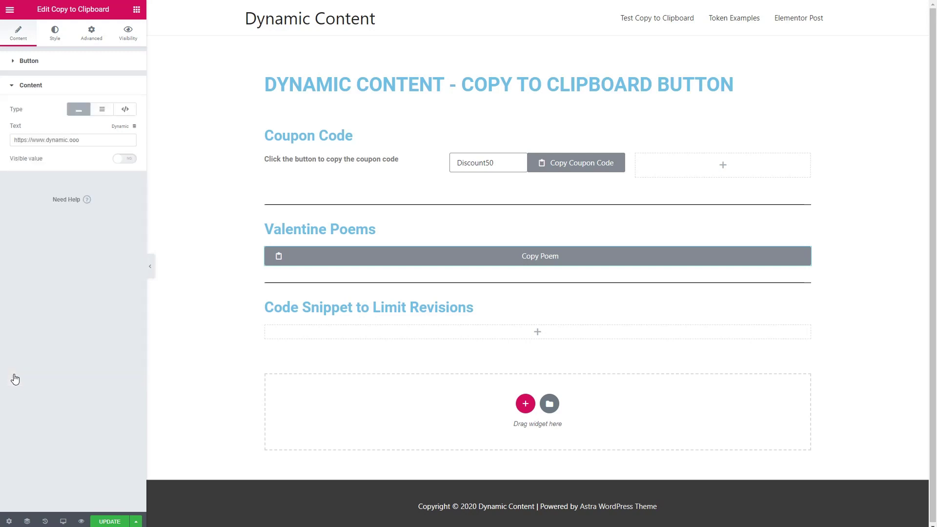
pyautogui.click(103, 110)
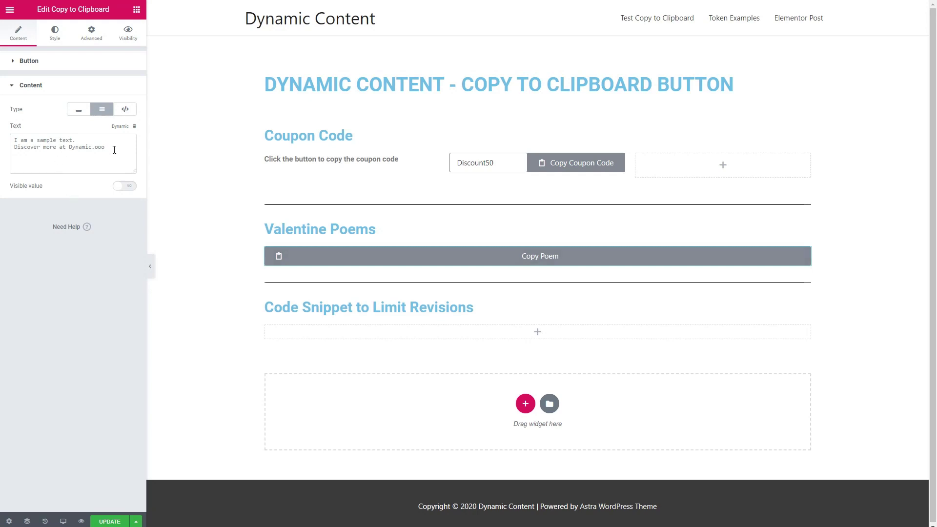
pyautogui.click(123, 185)
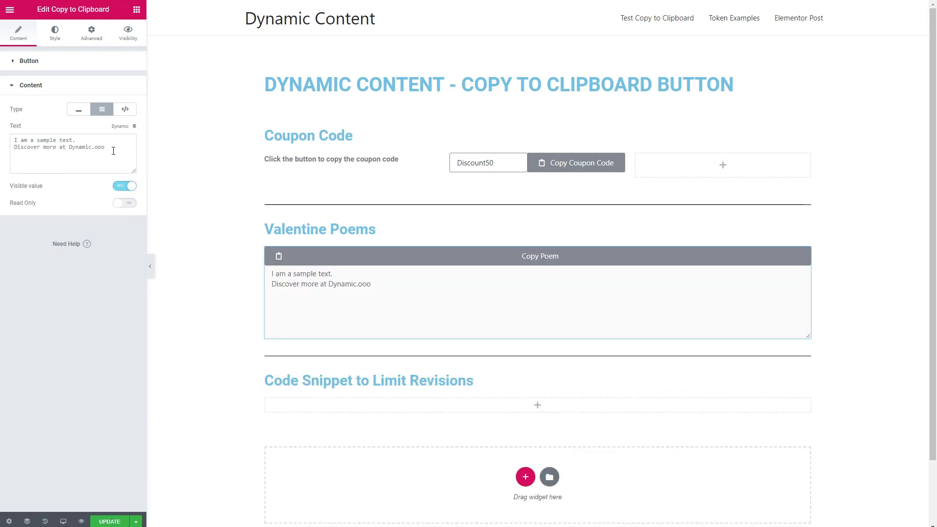
pyautogui.hotkey('ctrl', 'a')
pyautogui.write('Roses are red, Violets are blue, Sugar is sweet, and so are you')
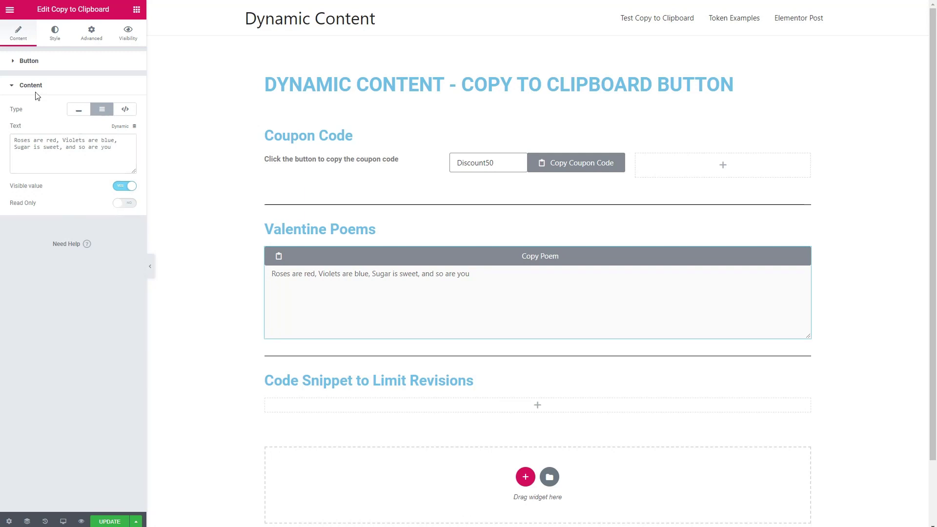
# Step: Switch to the Style tab and expand the widget's Content styling section
pyautogui.click(54, 35)
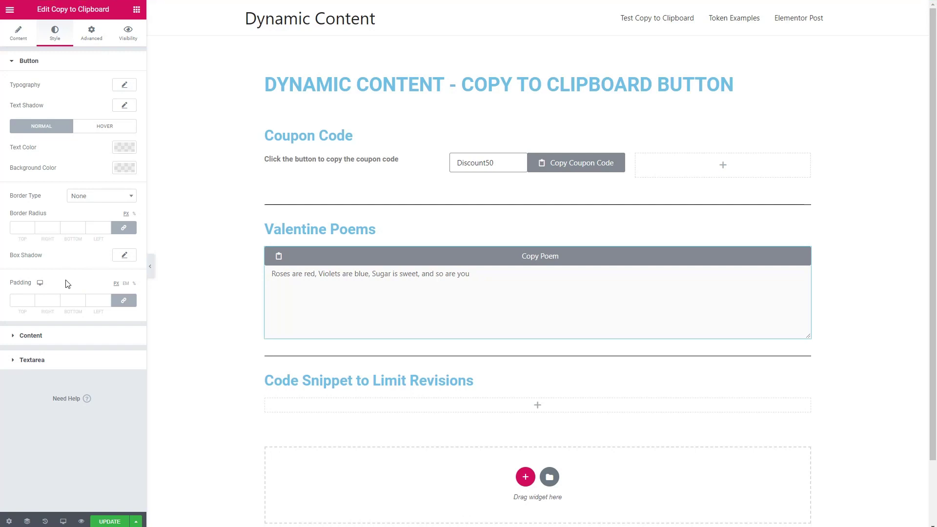
pyautogui.click(33, 336)
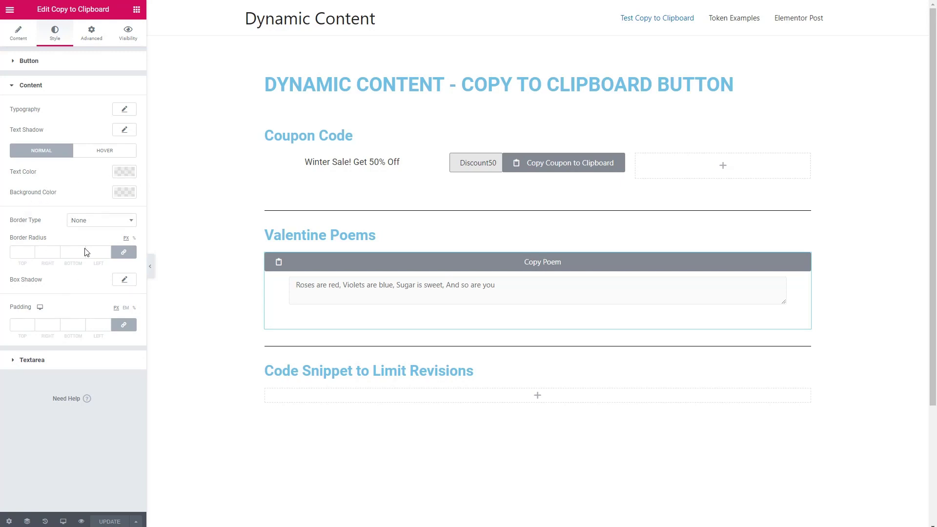
# Step: Reduce the poem textarea height to 62
pyautogui.click(125, 308)
pyautogui.click(32, 360)
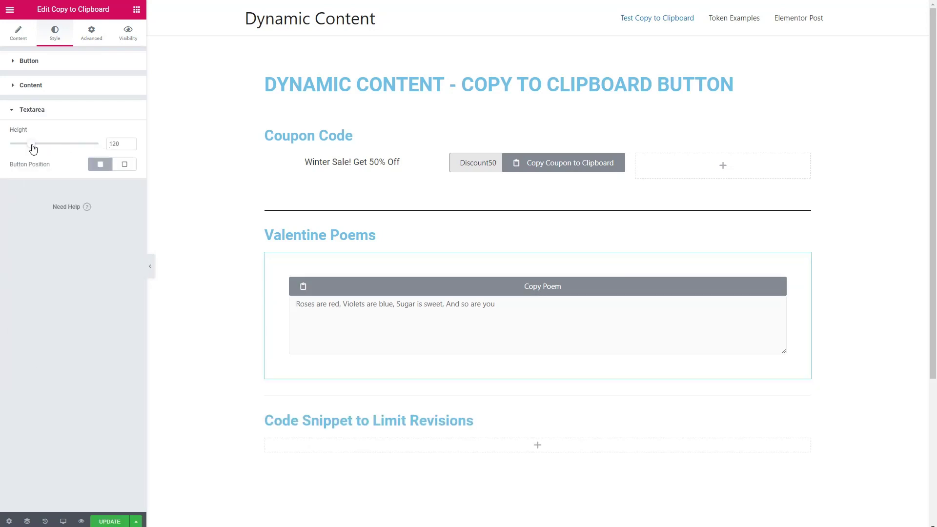
pyautogui.moveTo(33, 149); pyautogui.dragTo(20, 154)
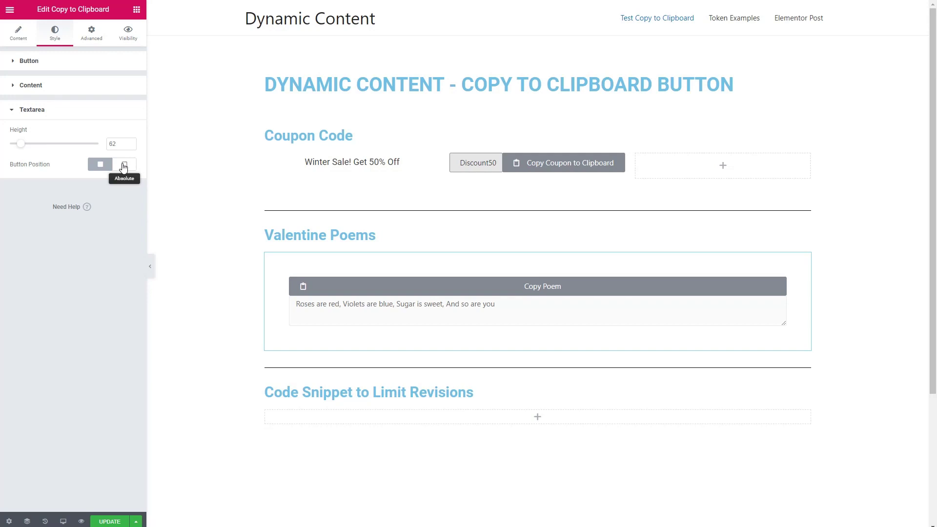
# Step: Set the Copy Poem button to Absolute position and Always visible, offset from the right edge
pyautogui.click(123, 166)
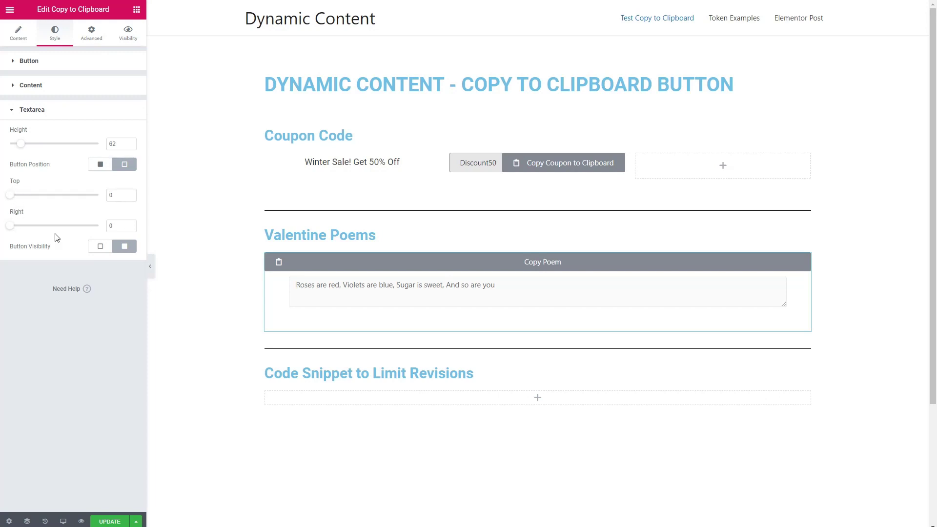
pyautogui.click(126, 247)
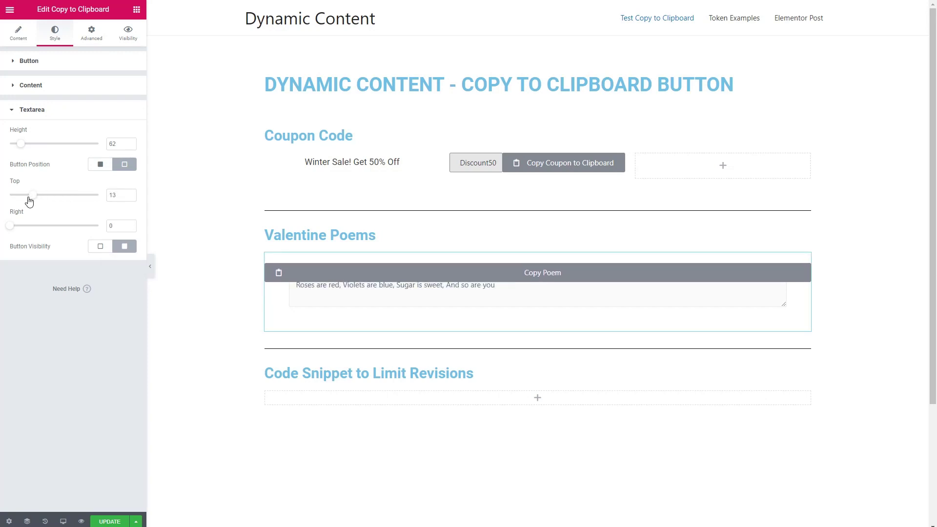
pyautogui.moveTo(10, 226)
pyautogui.mouseDown()
pyautogui.moveTo(62, 225)
pyautogui.moveTo(10, 227)
pyautogui.mouseUp()
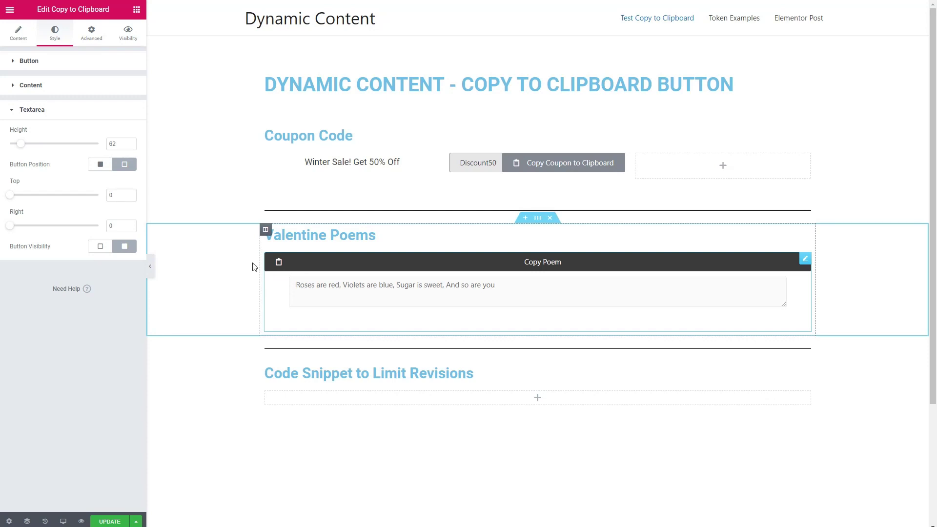
pyautogui.click(92, 34)
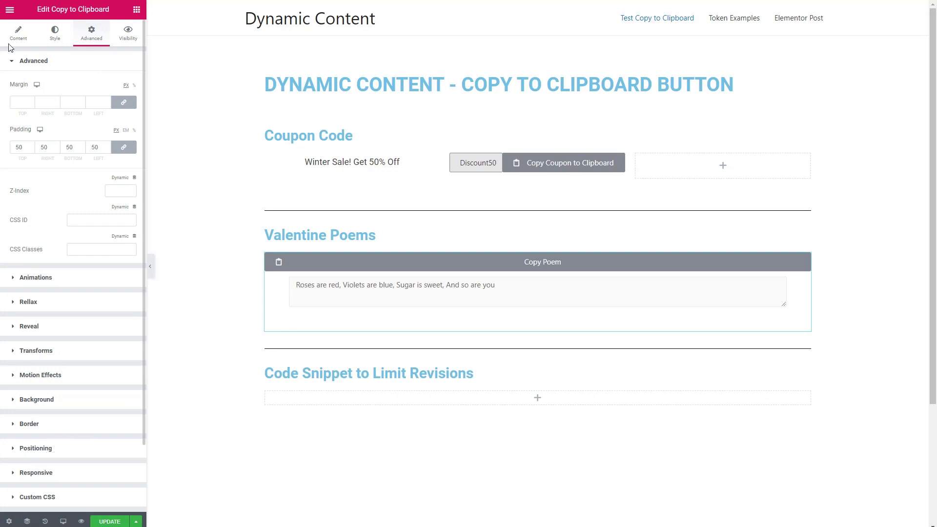
pyautogui.click(29, 42)
# Step: Delete the clipboard icon from the Copy Poem button and update the page
pyautogui.moveTo(108, 198)
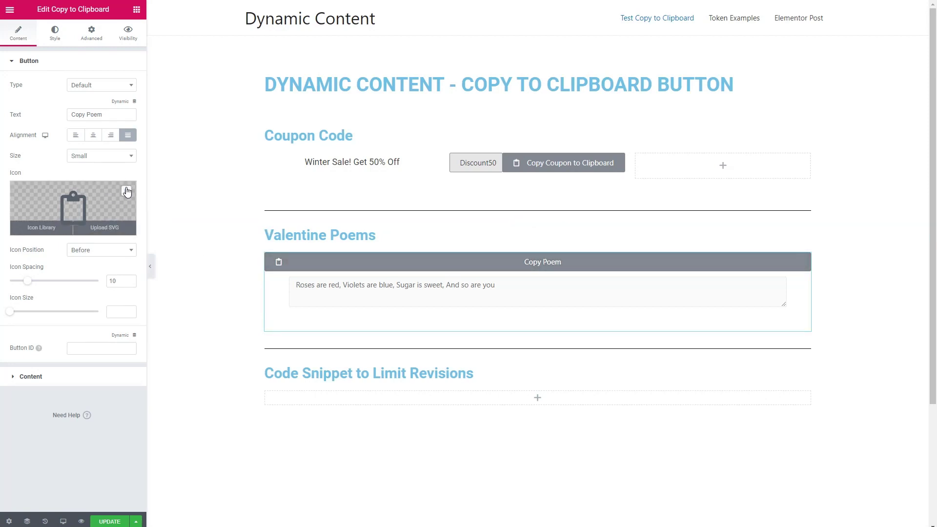
pyautogui.click(126, 191)
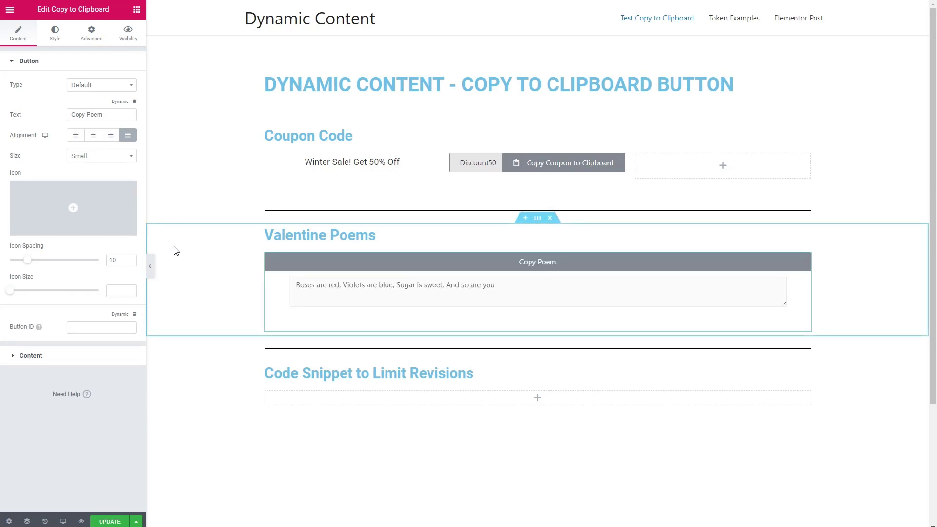
pyautogui.click(110, 522)
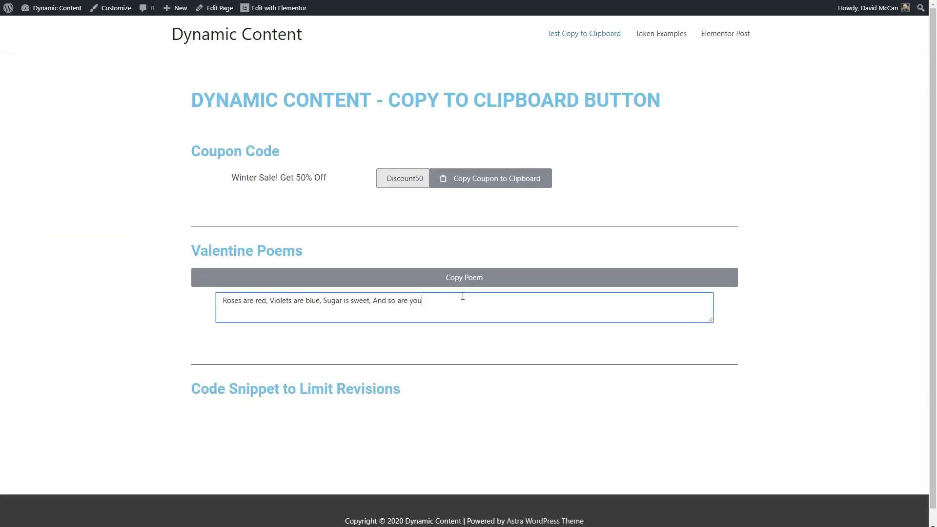
# Step: Rewrite the poem's last line to 'Be my Valentine and I'll be true to you!'
pyautogui.press('BackSpace')
pyautogui.press('BackSpace')
pyautogui.press('BackSpace')
pyautogui.press('BackSpace')
pyautogui.press('BackSpace')
pyautogui.press('BackSpace')
pyautogui.press('BackSpace')
pyautogui.press('BackSpace')
pyautogui.press('BackSpace')
pyautogui.press('BackSpace')
pyautogui.press('BackSpace')
pyautogui.press('BackSpace')
pyautogui.press('BackSpace')
pyautogui.press('BackSpace')
pyautogui.press('BackSpace')
pyautogui.press('BackSpace')
pyautogui.press('BackSpace')
pyautogui.press('BackSpace')
pyautogui.write('Be my Valentime a')
pyautogui.press('BackSpace')
pyautogui.press('BackSpace')
pyautogui.write("and I'll be true to yo")
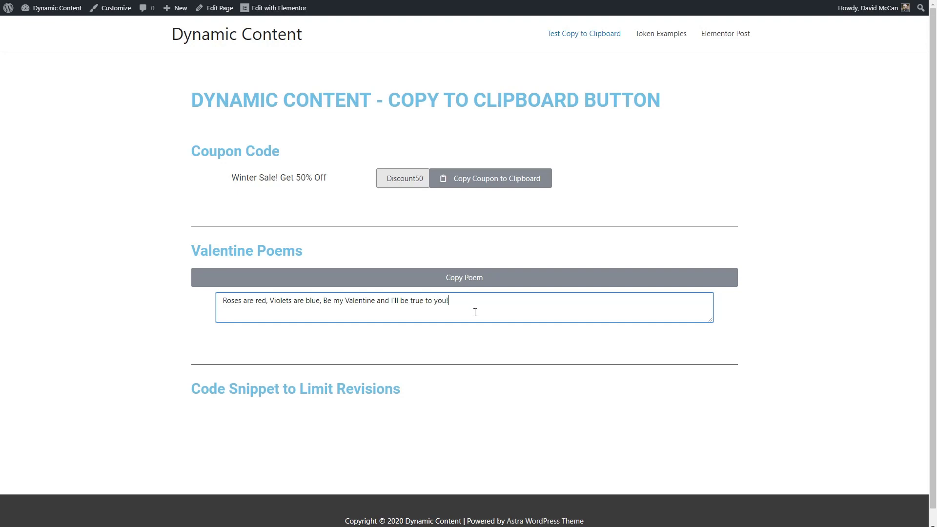
# Step: Copy the poem with Copy Poem, paste it into the text editor, and return to the browser
pyautogui.click(458, 278)
pyautogui.hotkey('ctrl', 'c')
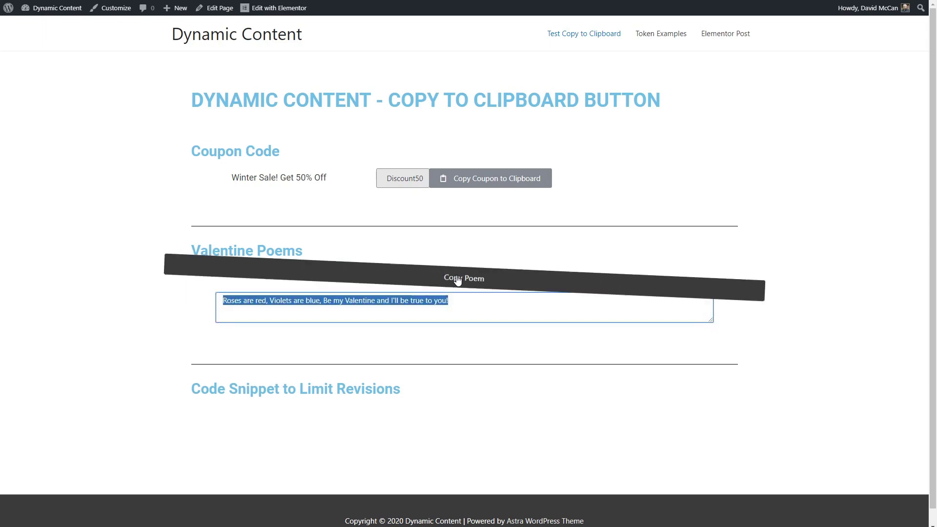
pyautogui.hotkey('alt', 'Tab')
pyautogui.hotkey('ctrl', 'v')
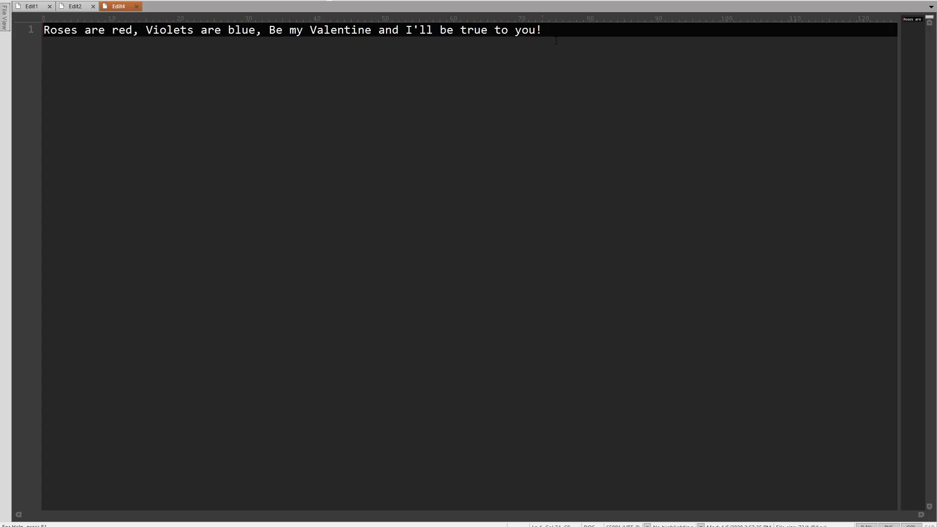
pyautogui.hotkey('alt', 'Tab')
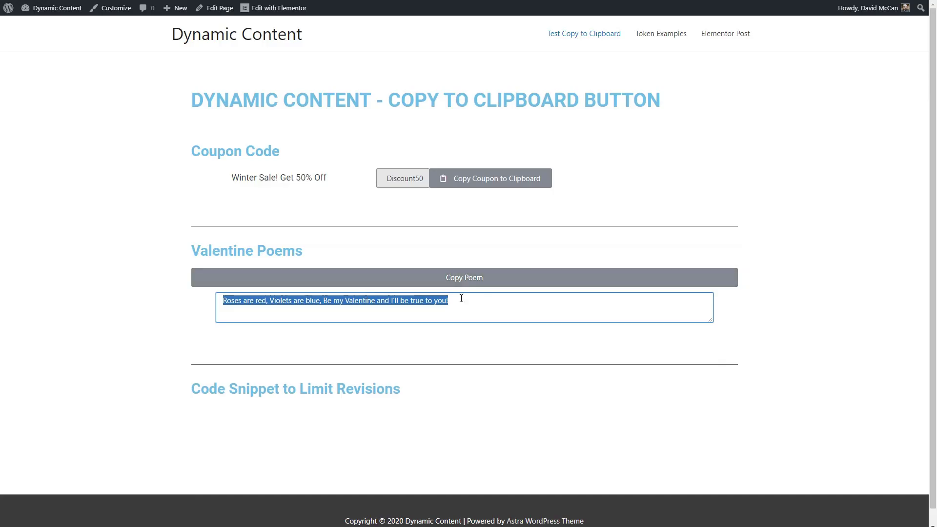
pyautogui.click(462, 298)
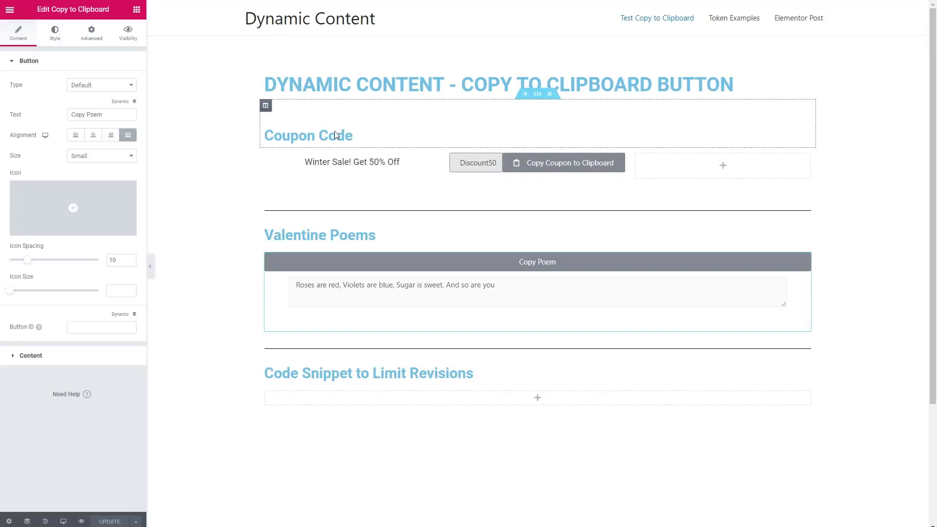
# Step: Find the Copy to Clipboard widget and drop it under the Code Snippet to Limit Revisions heading
pyautogui.click(136, 11)
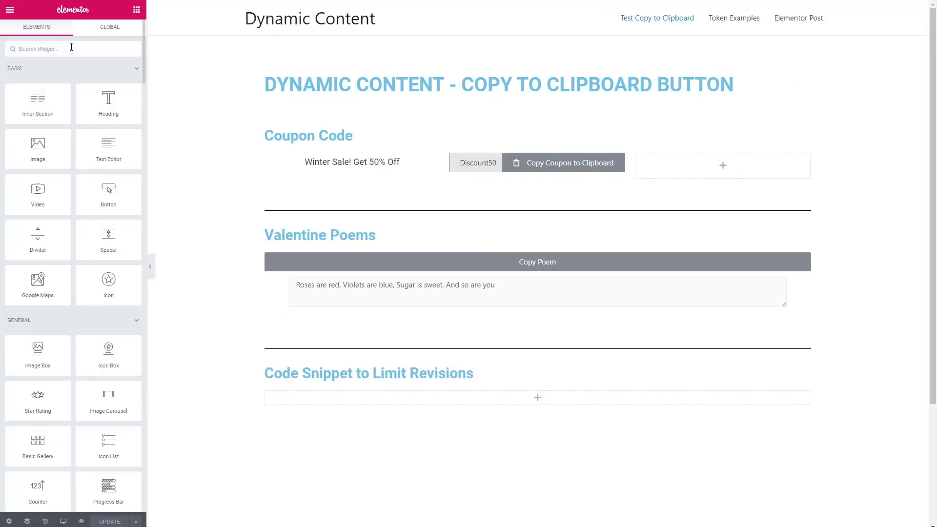
pyautogui.write('code')
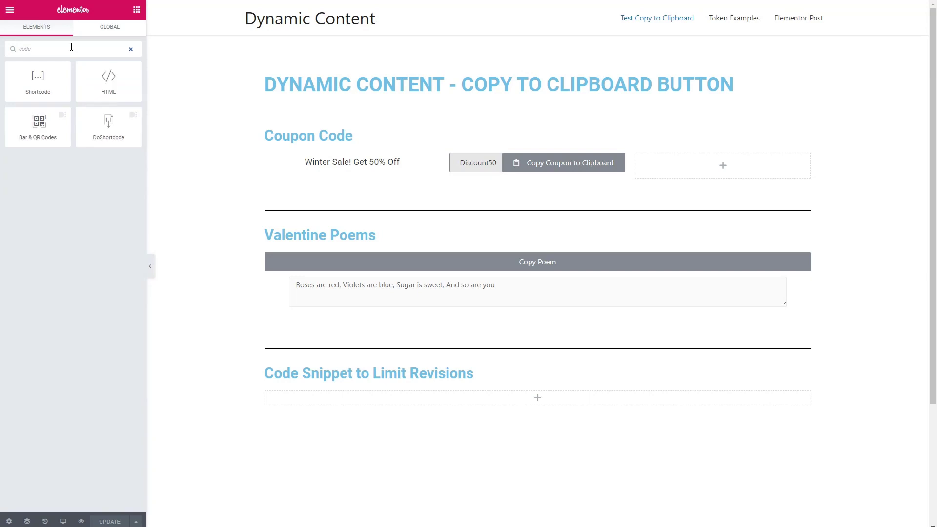
pyautogui.press('BackSpace')
pyautogui.press('BackSpace')
pyautogui.press('BackSpace')
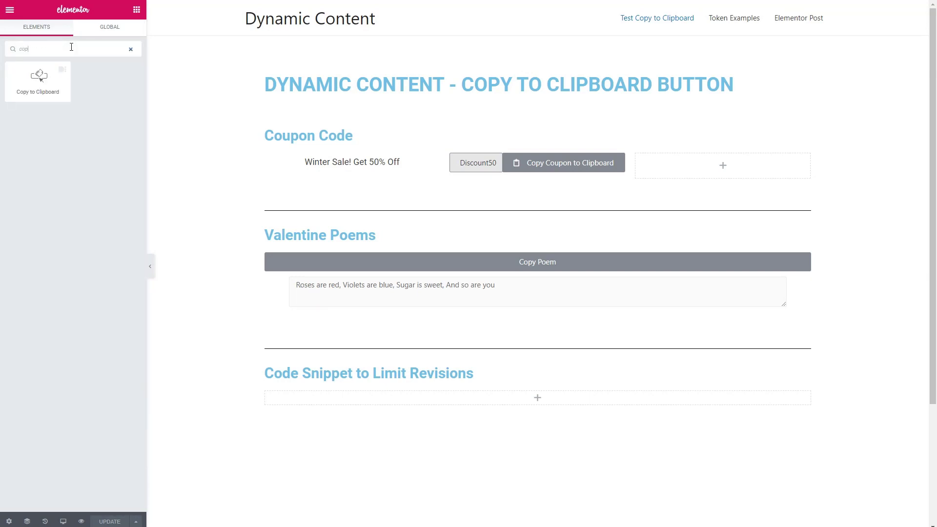
pyautogui.moveTo(49, 80); pyautogui.dragTo(383, 404)
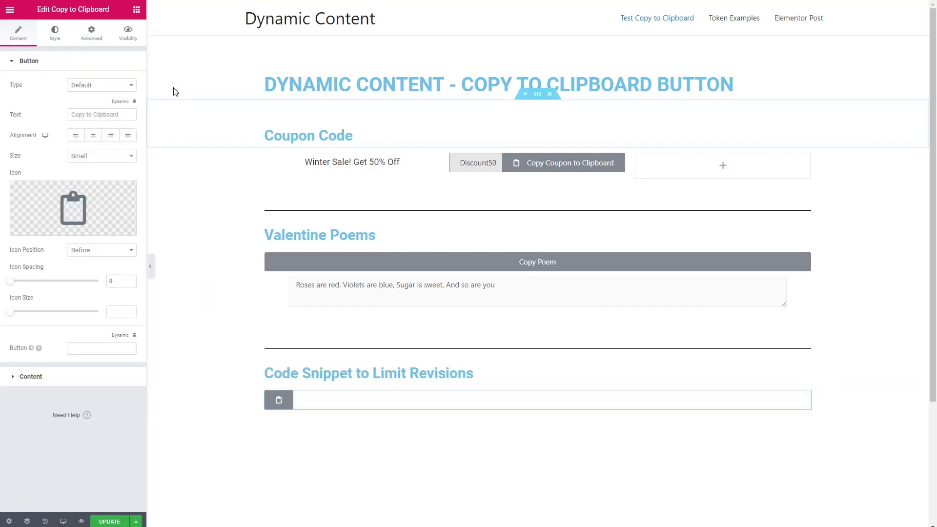
# Step: Label the button 'Copy Code Snippet', justify it to full width, and delete its icon
pyautogui.write('C')
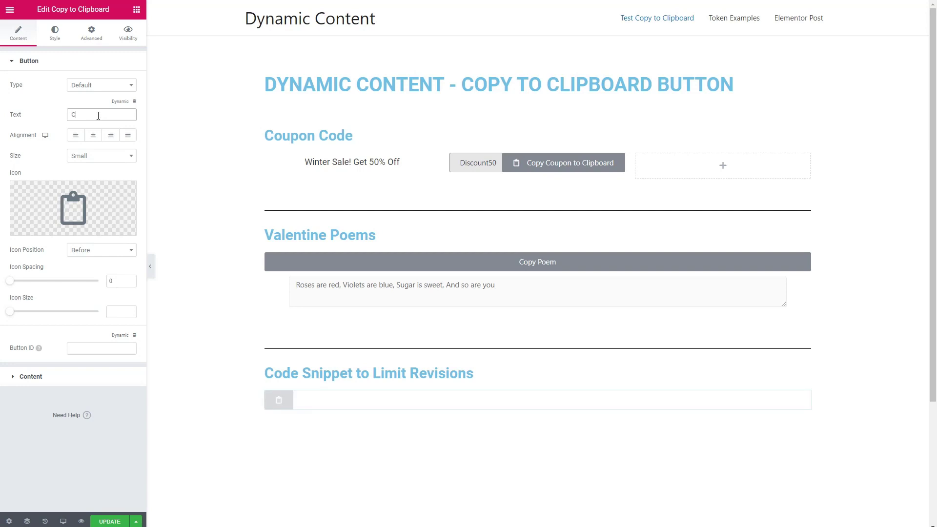
pyautogui.write('opy Code')
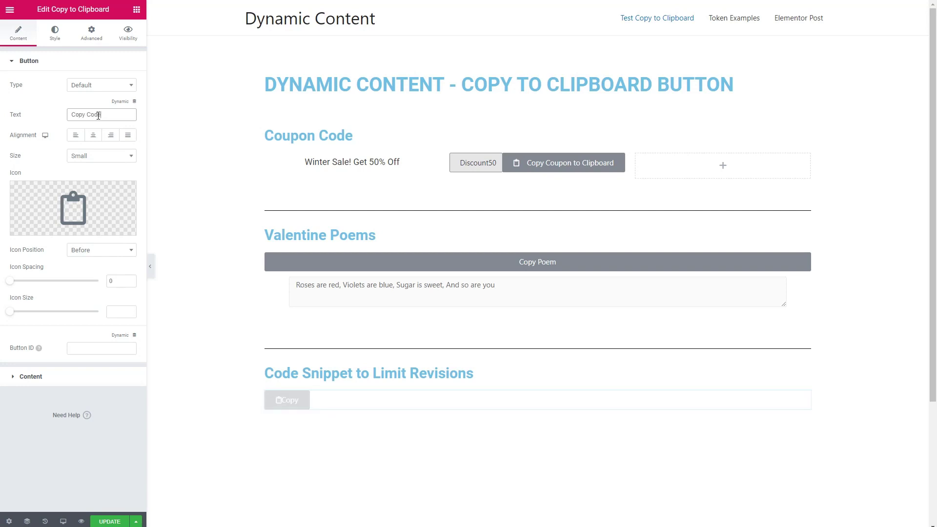
pyautogui.write(' Snippet')
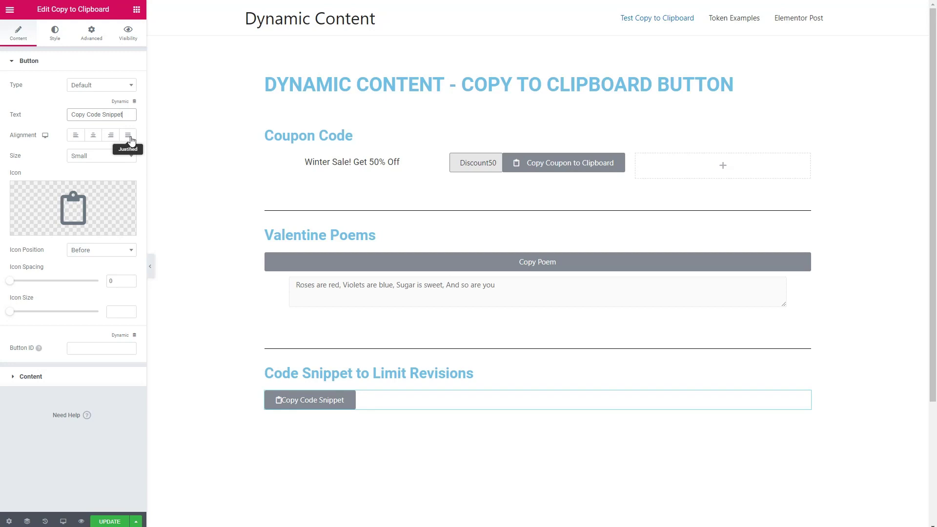
pyautogui.click(130, 138)
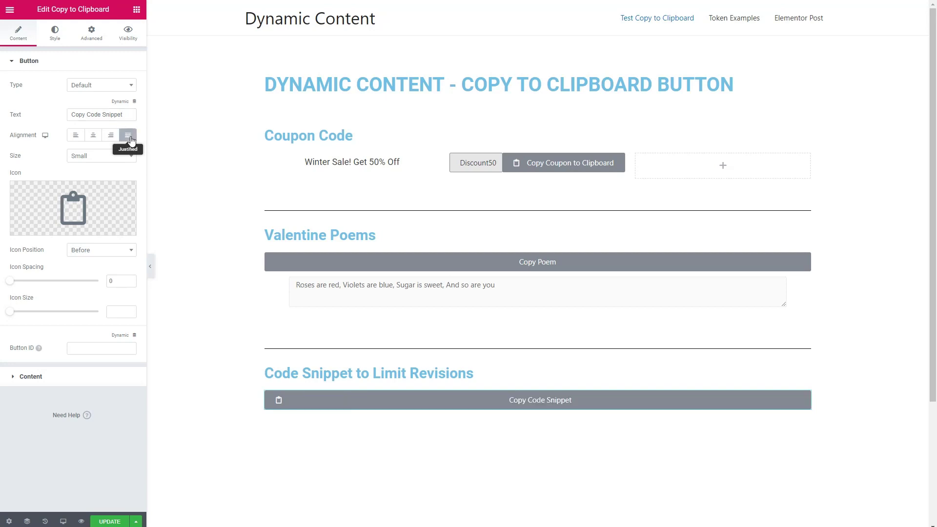
pyautogui.moveTo(126, 194)
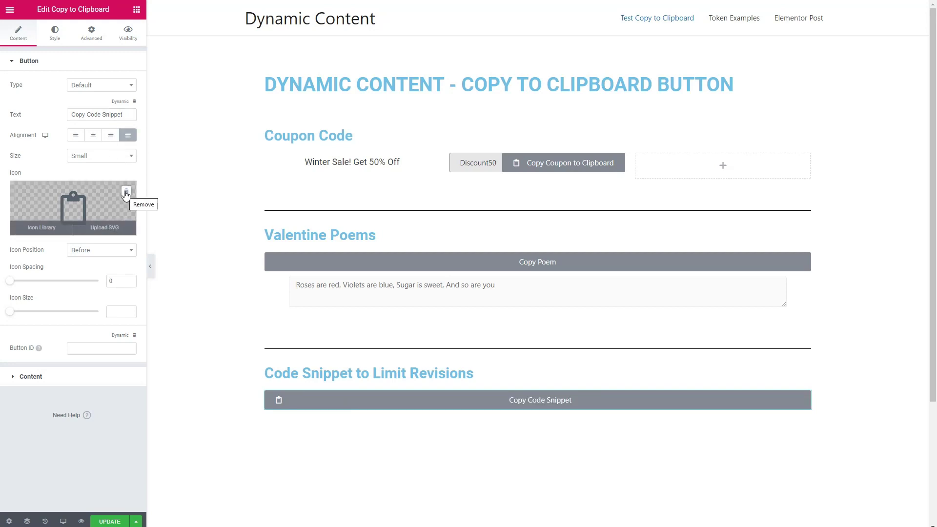
pyautogui.click(126, 193)
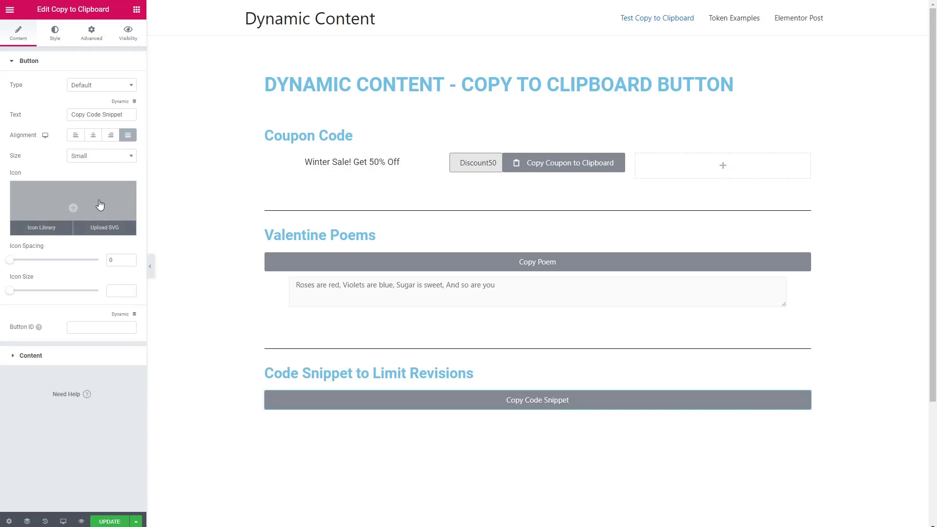
pyautogui.click(35, 356)
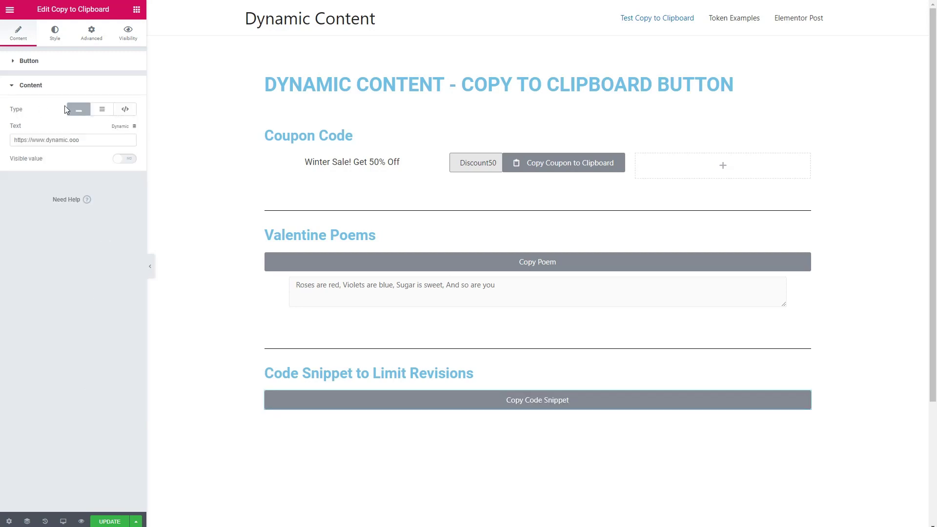
# Step: Make the widget a Code block holding define( 'WP_POST_REVISIONS', 3 ); and widen the panel
pyautogui.click(126, 111)
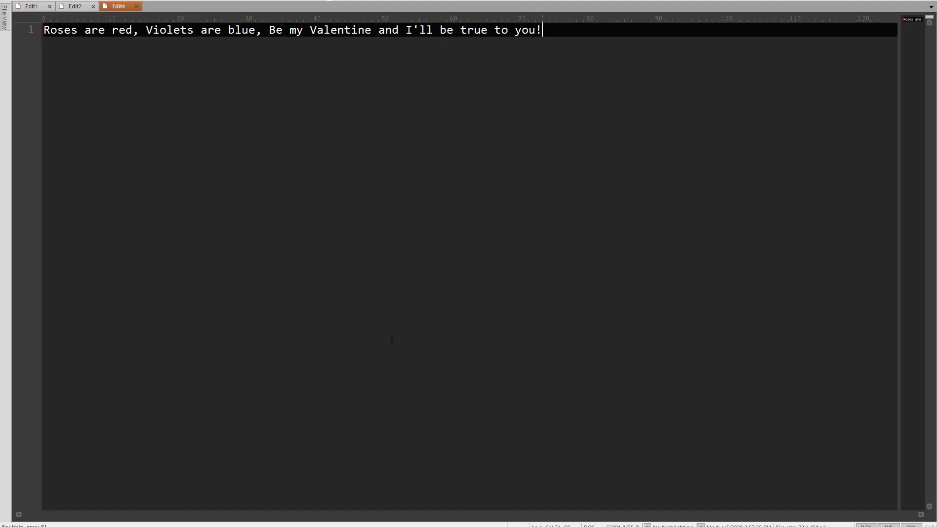
pyautogui.click(76, 6)
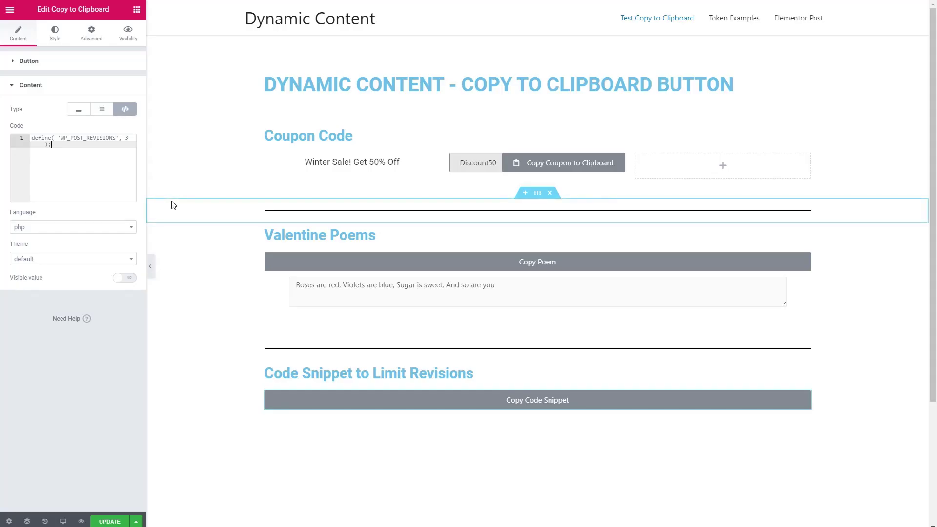
pyautogui.moveTo(154, 191); pyautogui.dragTo(172, 191)
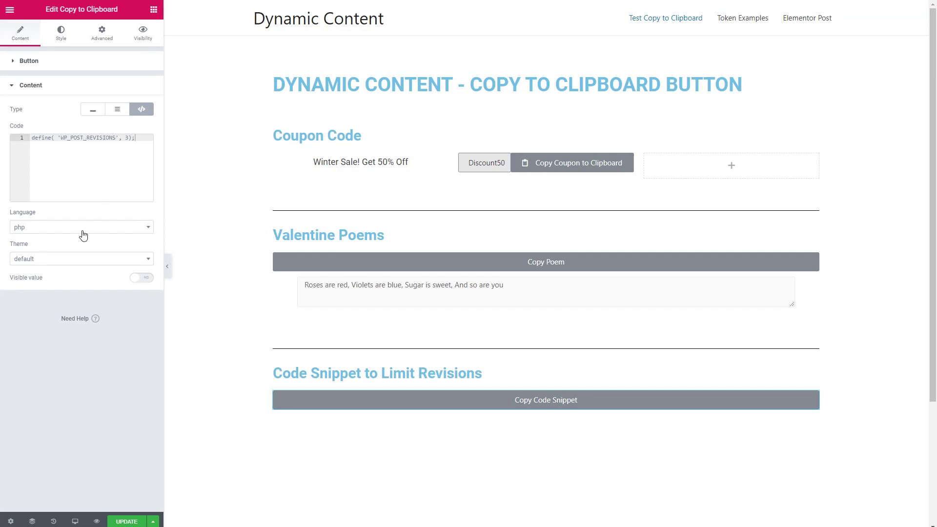
pyautogui.click(43, 228)
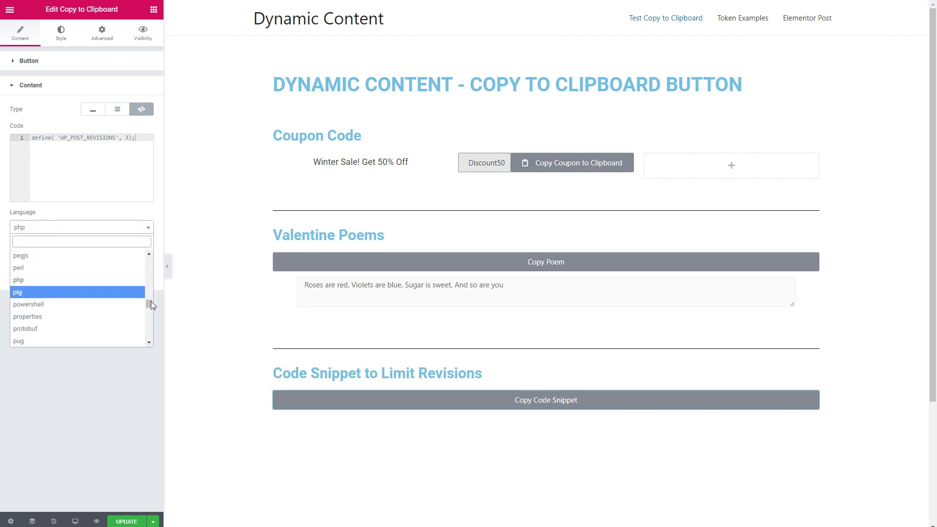
# Step: Keep php as the language, apply the dracula theme, and switch Visible value and Read Only to Yes
pyautogui.moveTo(149, 303)
pyautogui.mouseDown()
pyautogui.moveTo(151, 266)
pyautogui.moveTo(151, 310)
pyautogui.mouseUp()
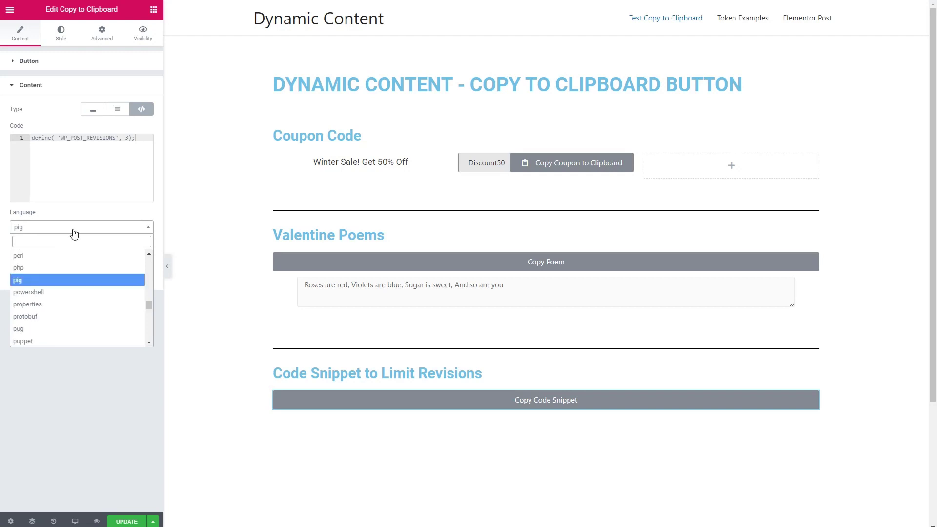
pyautogui.click(48, 262)
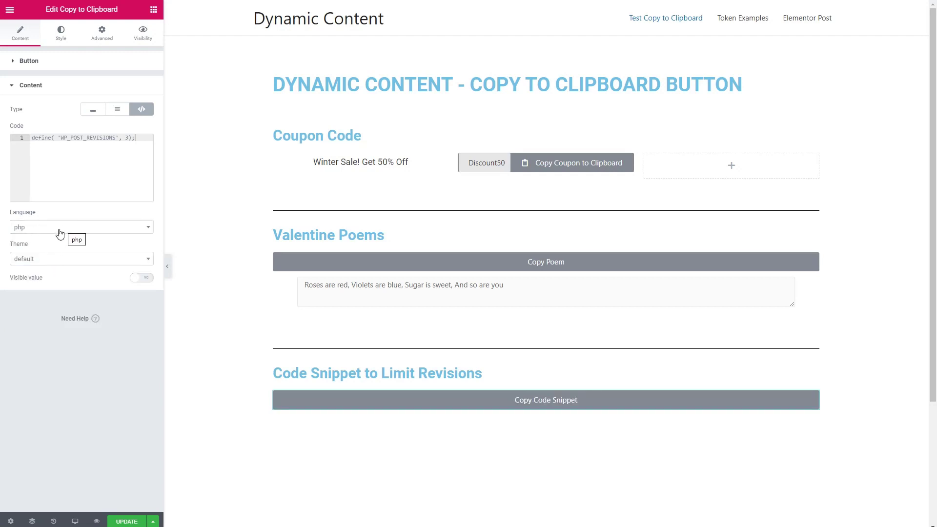
pyautogui.click(60, 259)
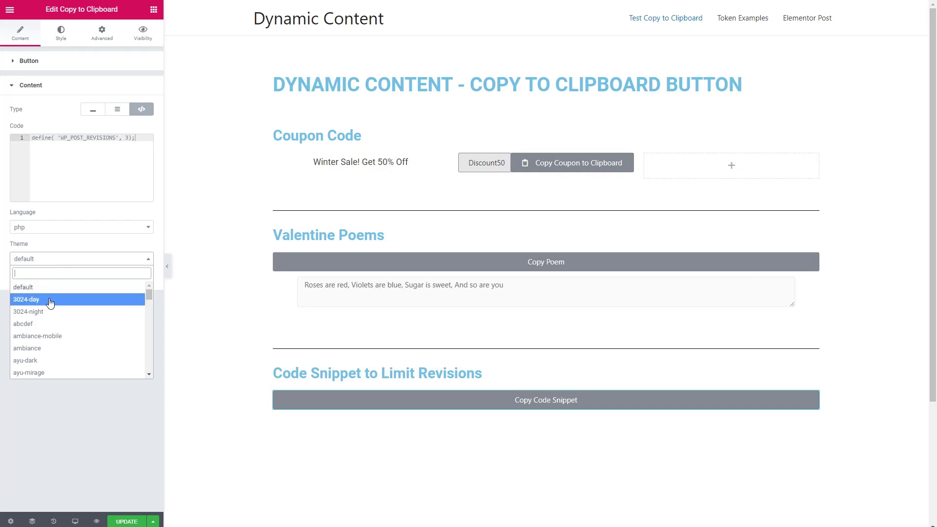
pyautogui.scroll(-5, 49, 303)
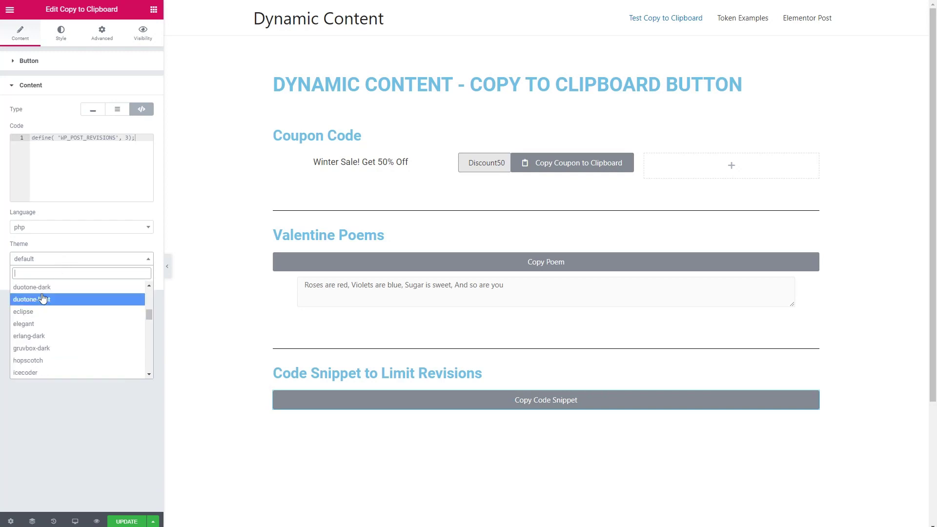
pyautogui.click(29, 340)
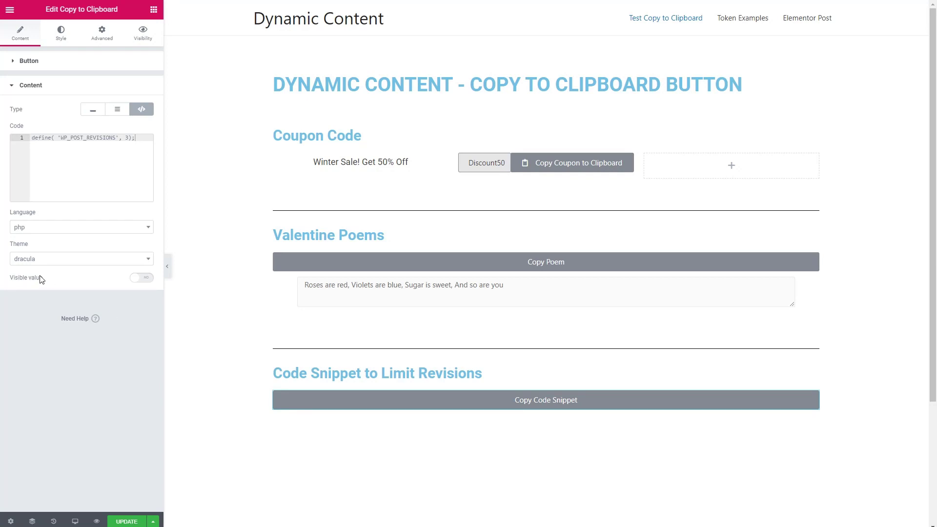
pyautogui.click(148, 280)
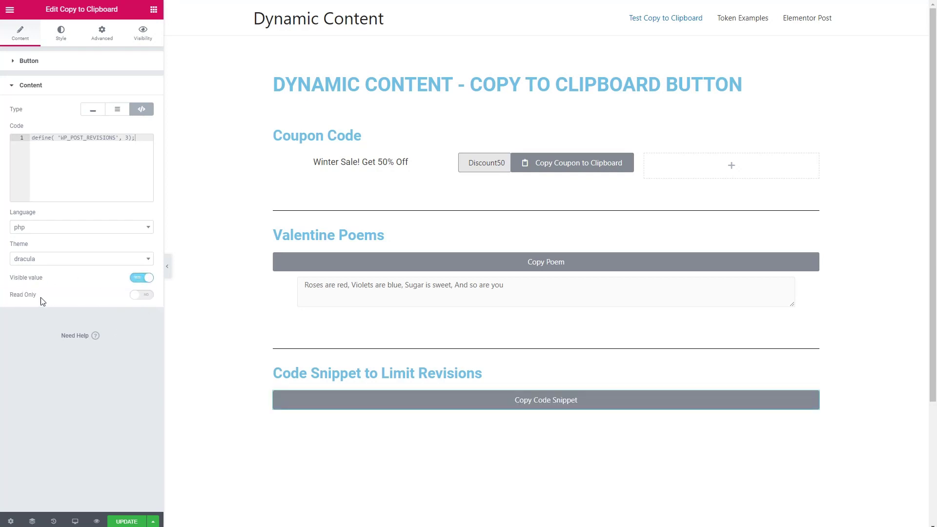
pyautogui.click(150, 298)
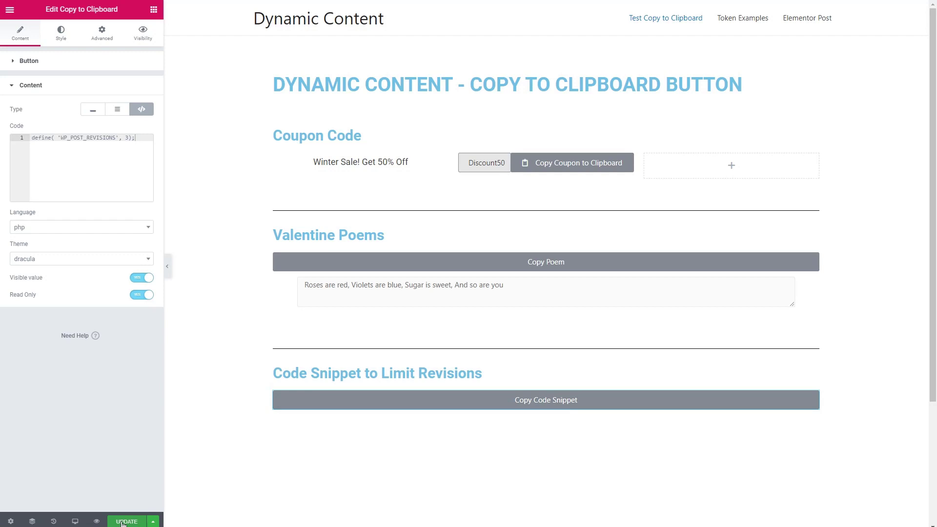
# Step: Preview the page and copy the dracula PHP snippet with the Copy Code Snippet button
pyautogui.click(97, 521)
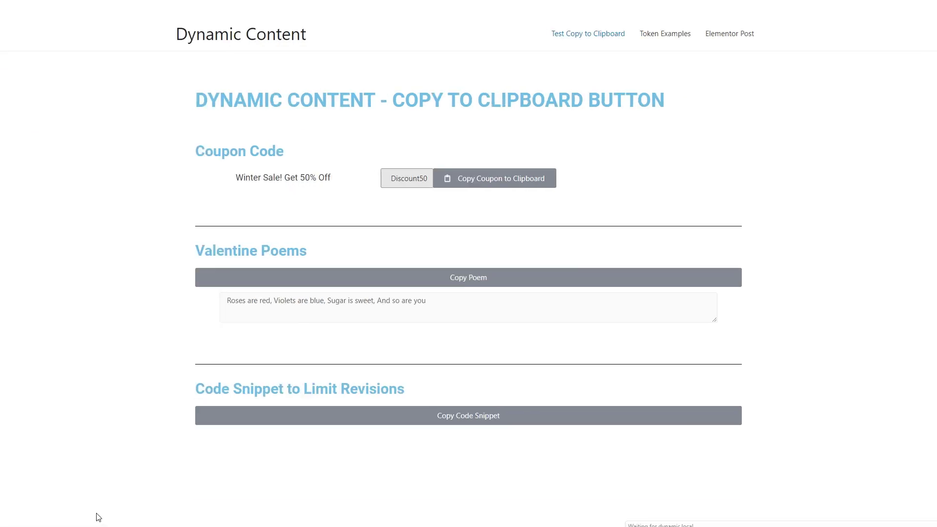
pyautogui.scroll(-1, 308, 372)
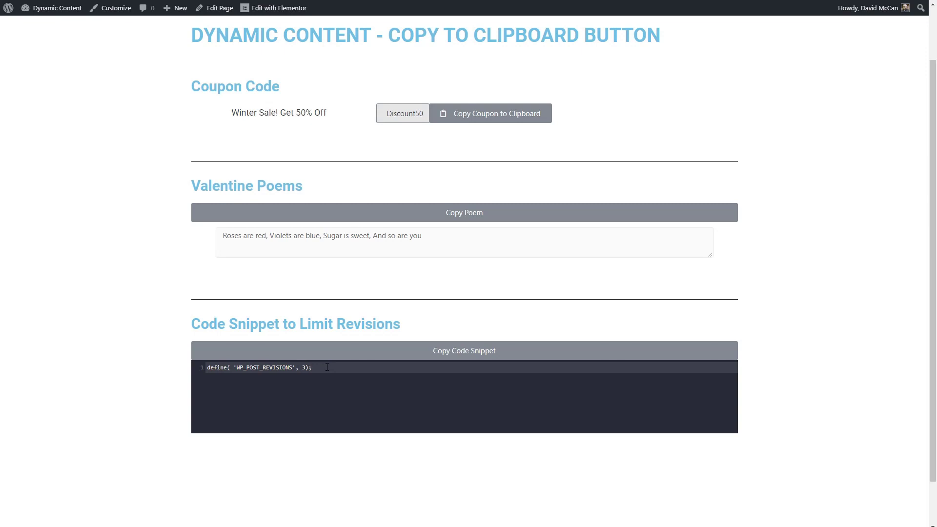
pyautogui.click(444, 353)
# Step: Paste the copied define line into the empty Edit5 tab, then return to the browser
pyautogui.hotkey('alt', 'Tab')
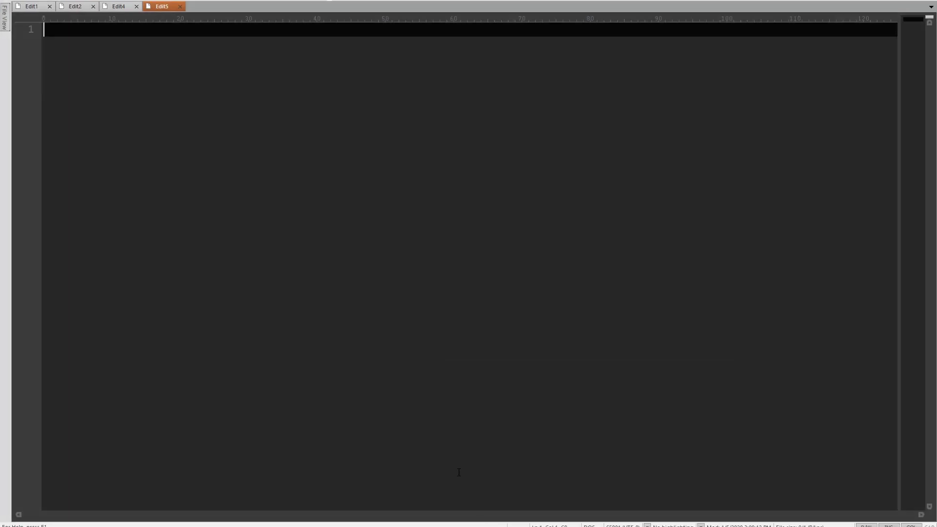
pyautogui.write("define( 'WP_POST_REVISIONS', 3);")
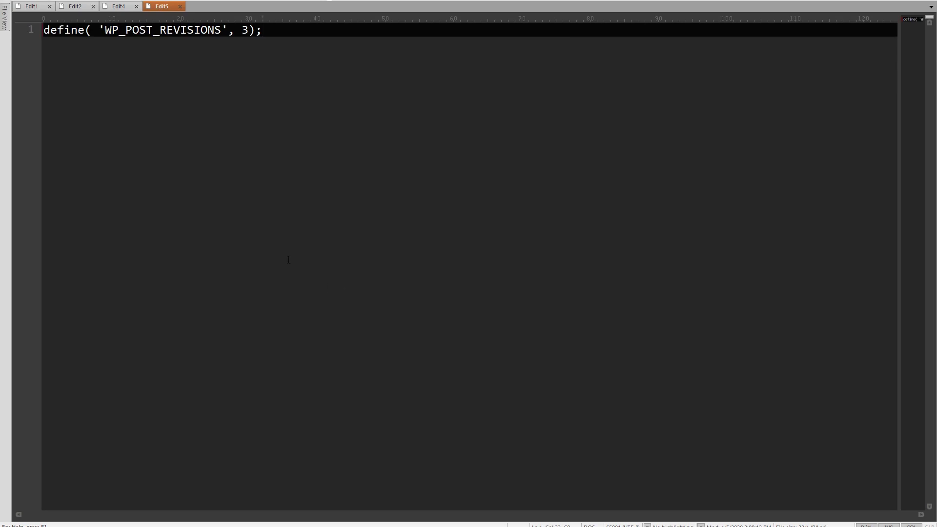
pyautogui.hotkey('alt', 'Tab')
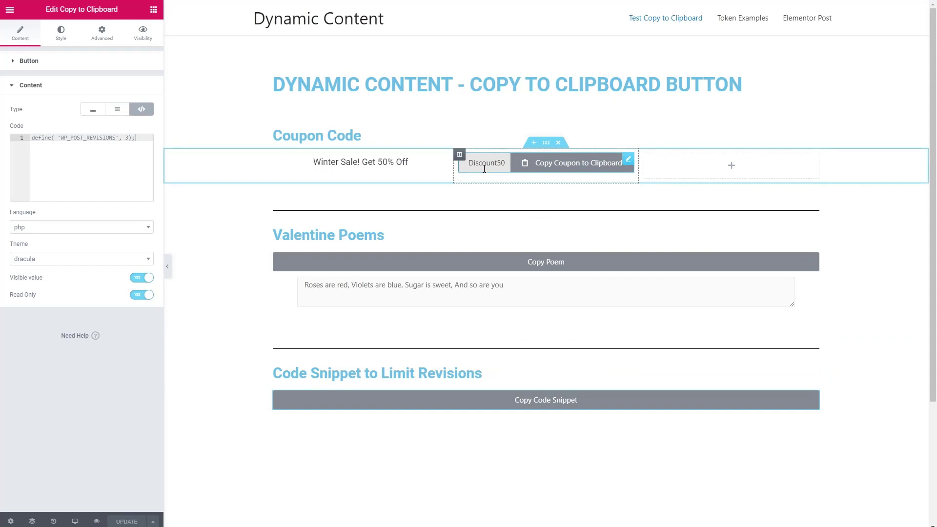
# Step: Select the coupon Copy to Clipboard widget and expand its Content settings showing Discount50
pyautogui.click(484, 163)
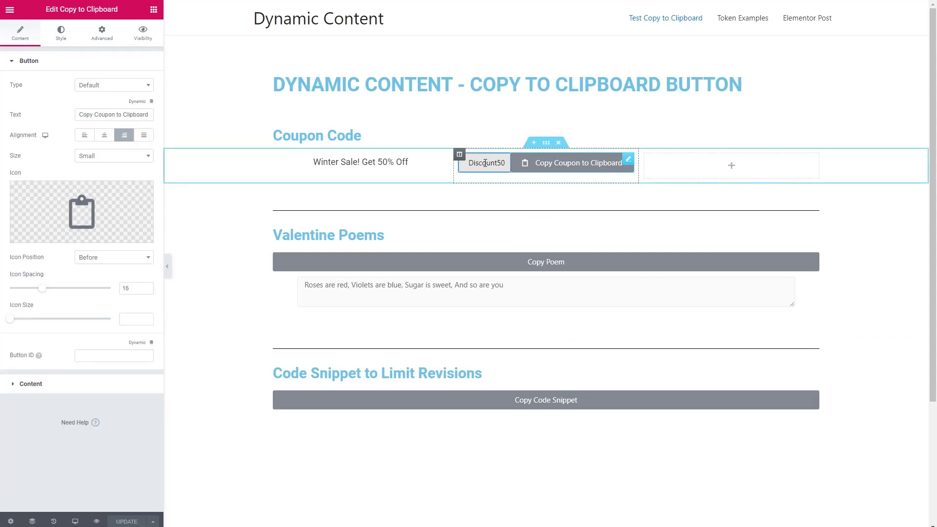
pyautogui.click(37, 384)
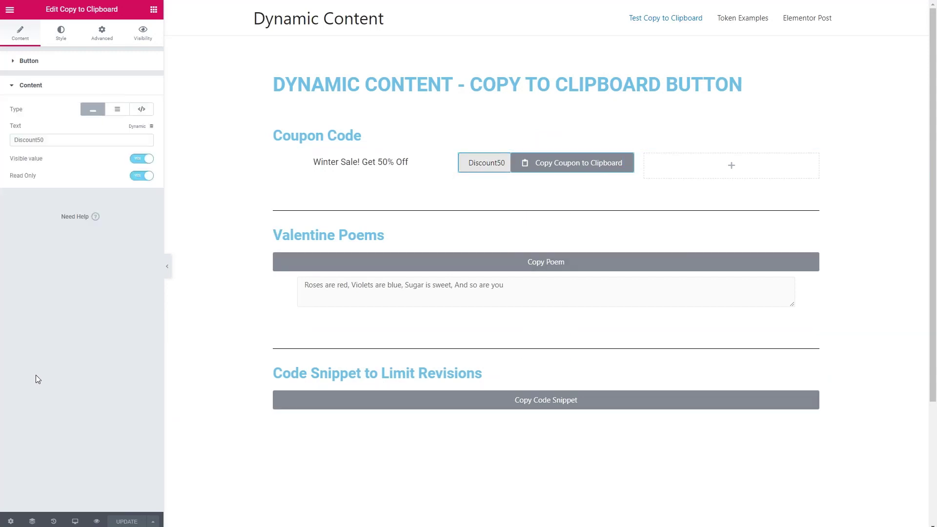